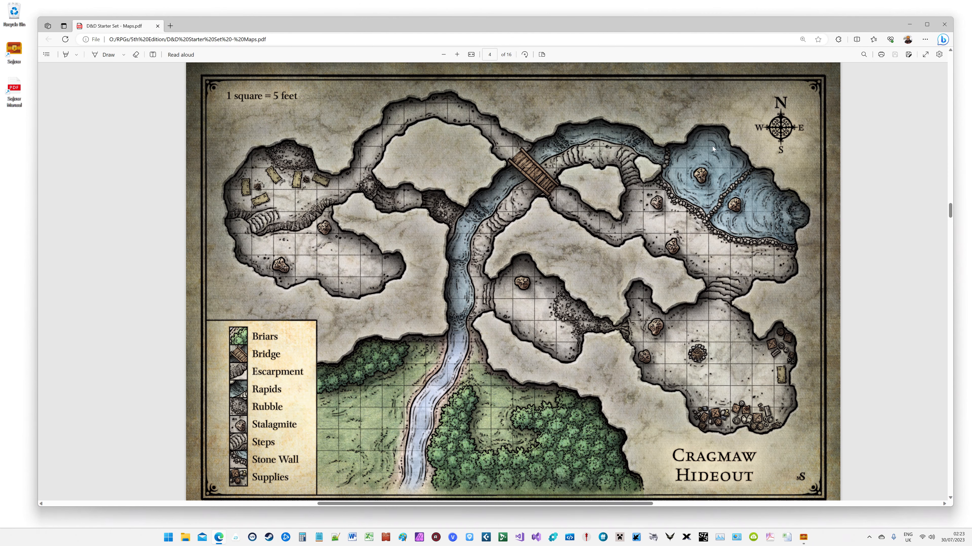
# Switch to Sojour and add a campaign map named Test Caves from a screenshot of the full Cragmaw Hideout map in the PDF.
pyautogui.moveTo(596, 23); pyautogui.dragTo(596, 19)
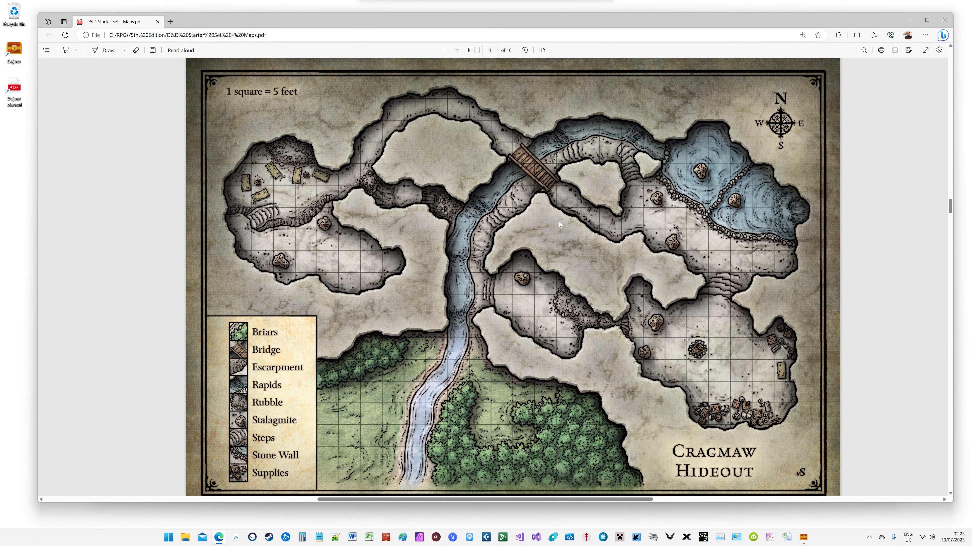
pyautogui.moveTo(486, 502); pyautogui.dragTo(490, 528)
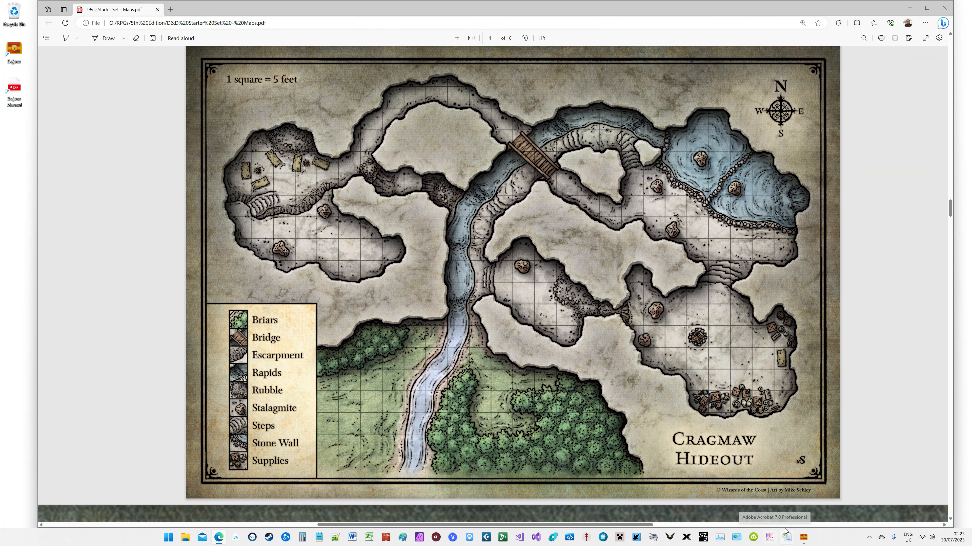
pyautogui.click(804, 537)
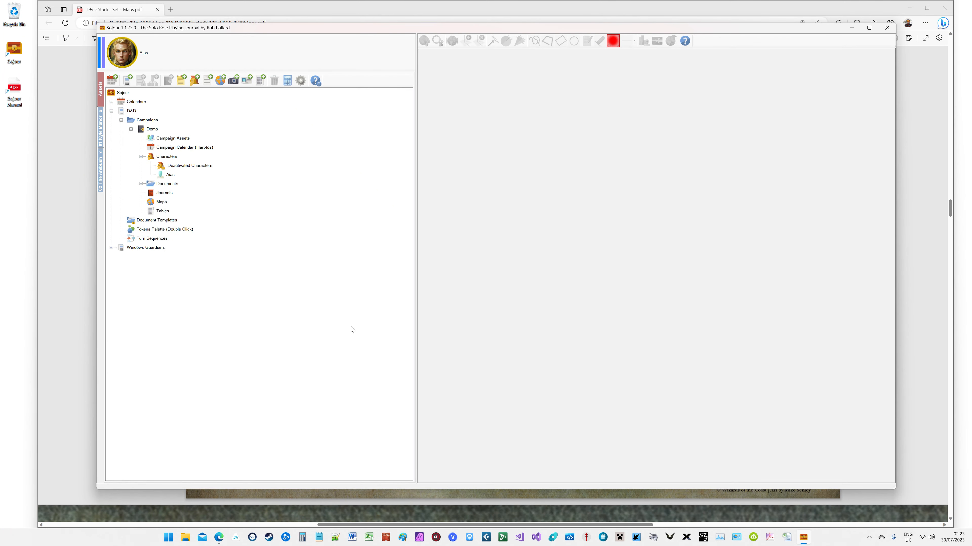
pyautogui.rightClick(163, 204)
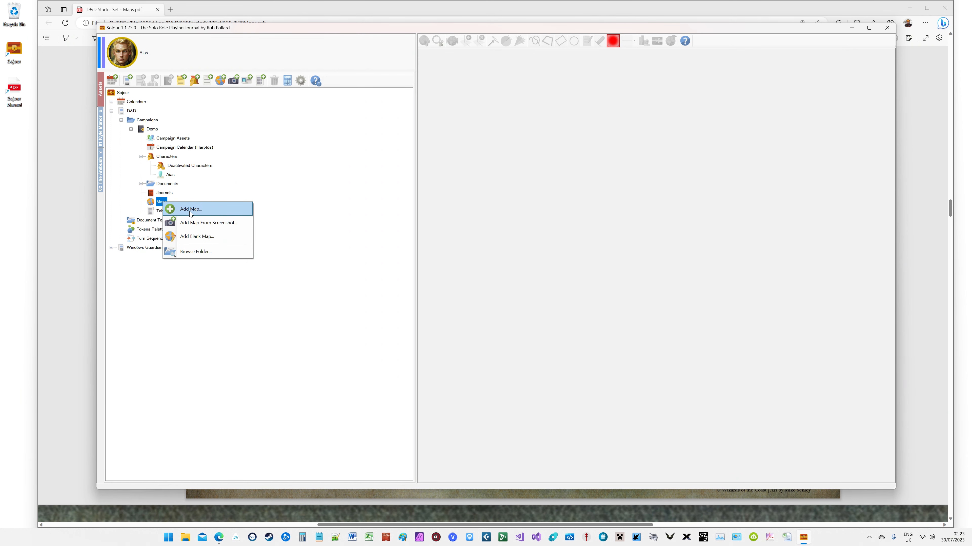
pyautogui.click(205, 226)
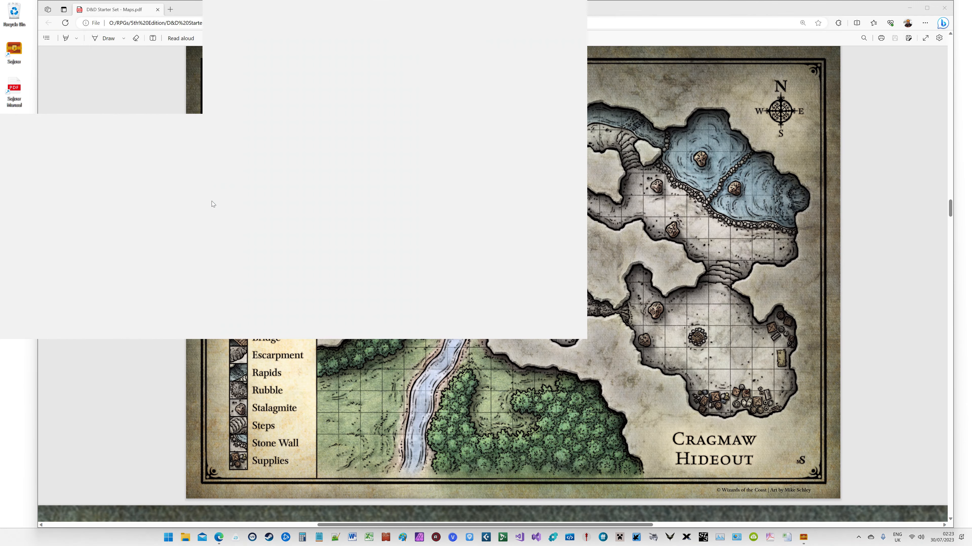
pyautogui.moveTo(202, 58); pyautogui.dragTo(825, 484)
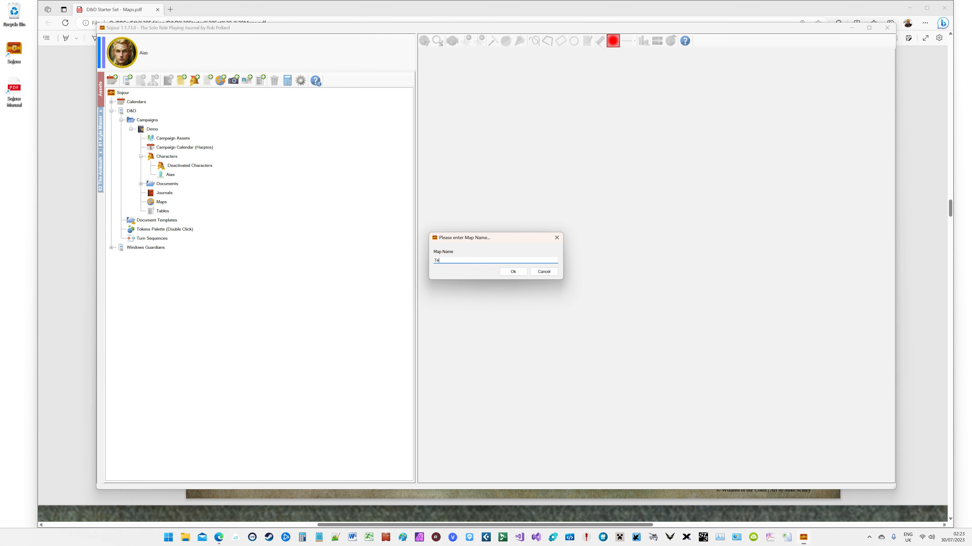
pyautogui.write('Test Caves')
pyautogui.click(512, 273)
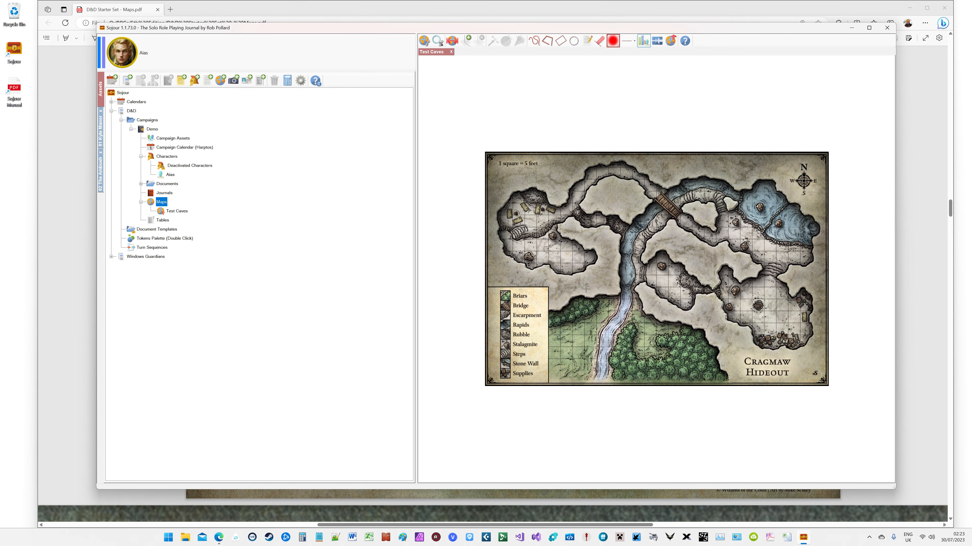
# Start the map scale assistant for Test Caves and set its registration units to Imperial, Feet, with a distance of 5.
pyautogui.scroll(-5, 584, 284)
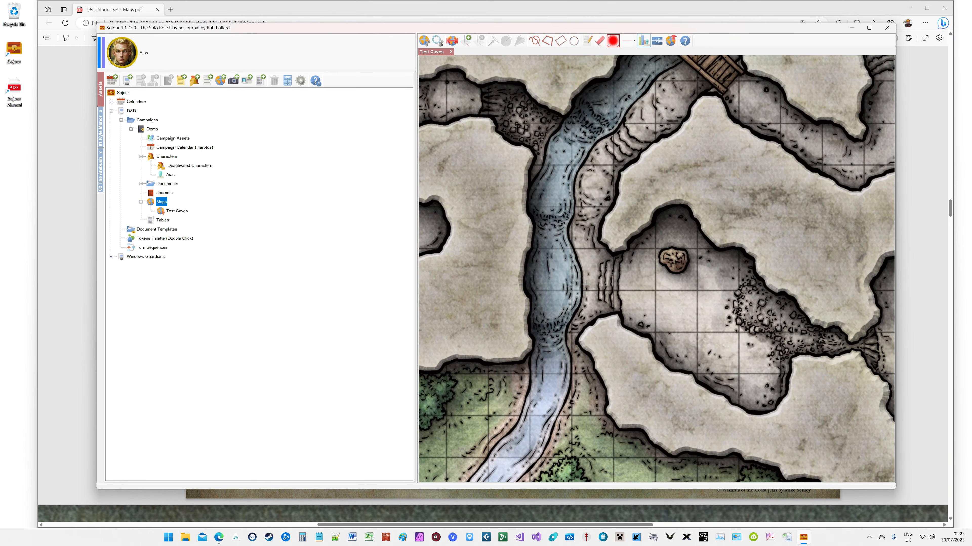
pyautogui.scroll(6, 585, 284)
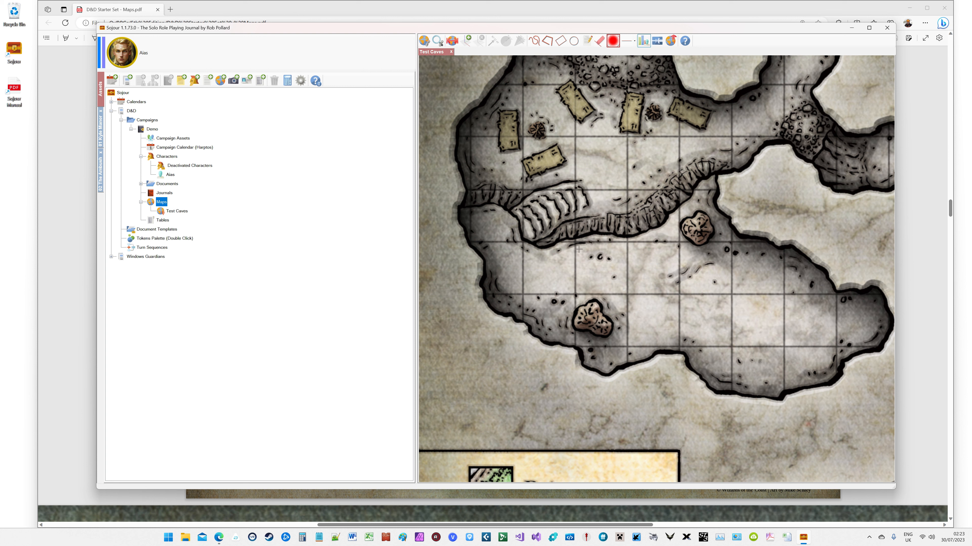
pyautogui.click(452, 41)
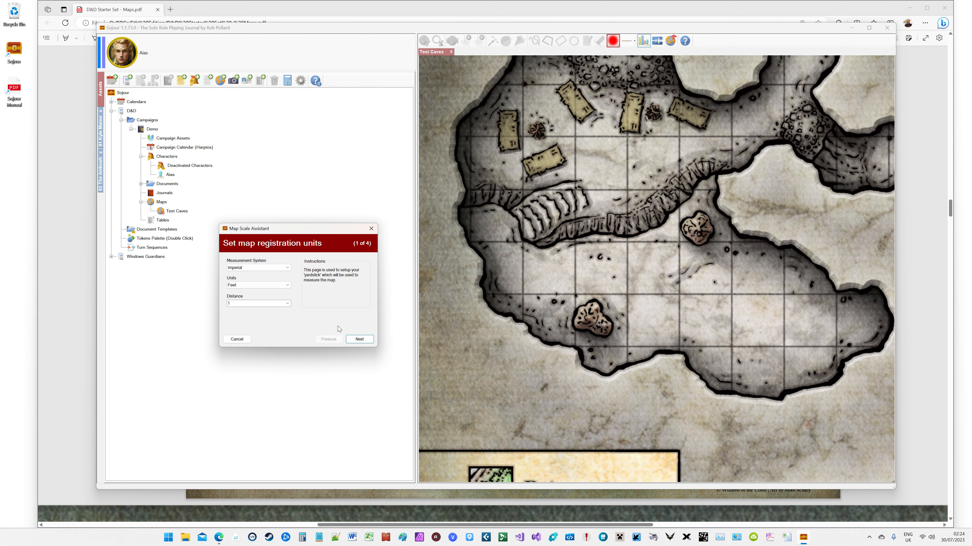
pyautogui.click(356, 338)
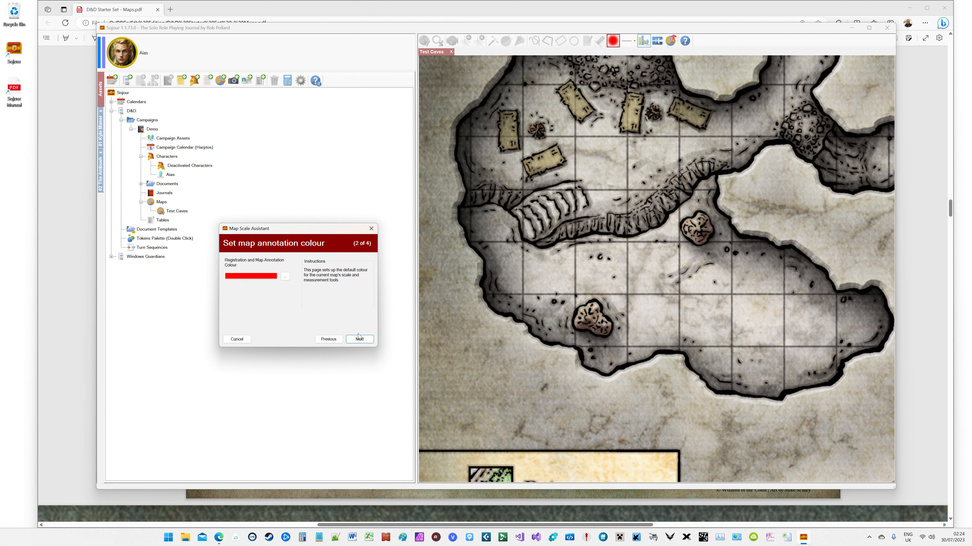
pyautogui.click(326, 339)
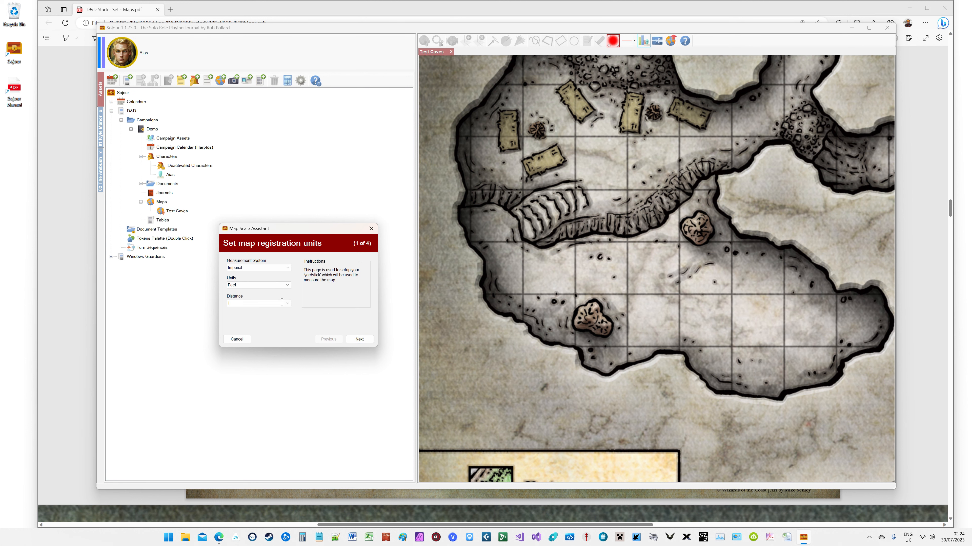
pyautogui.click(287, 304)
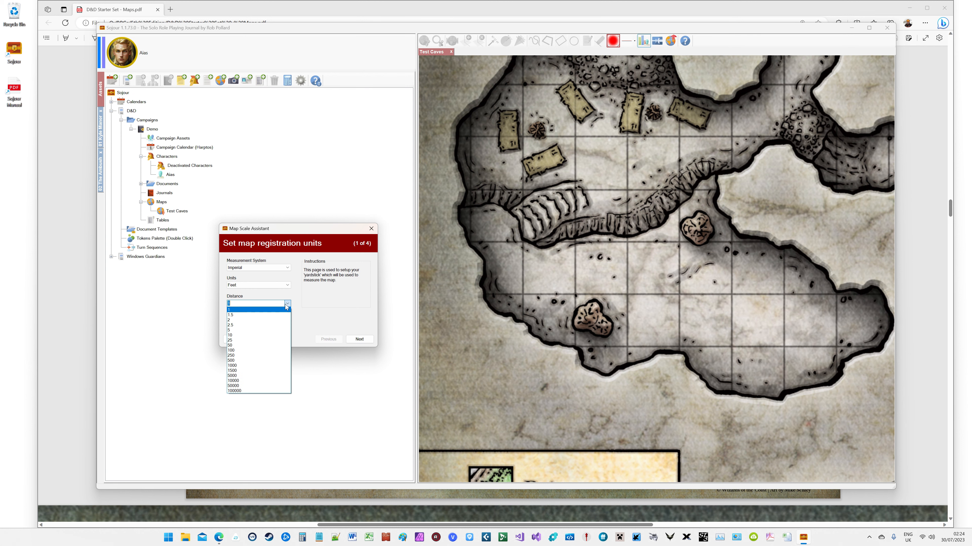
pyautogui.click(264, 330)
pyautogui.click(356, 339)
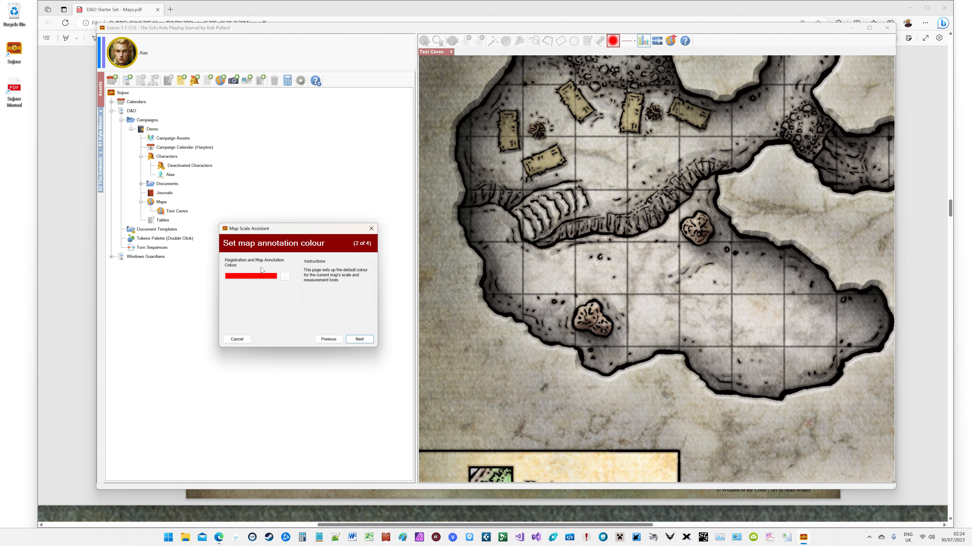
# Register the 5 ft scale across the width of one grid square and finish the assistant with Auto Size Tokens enabled.
pyautogui.click(359, 339)
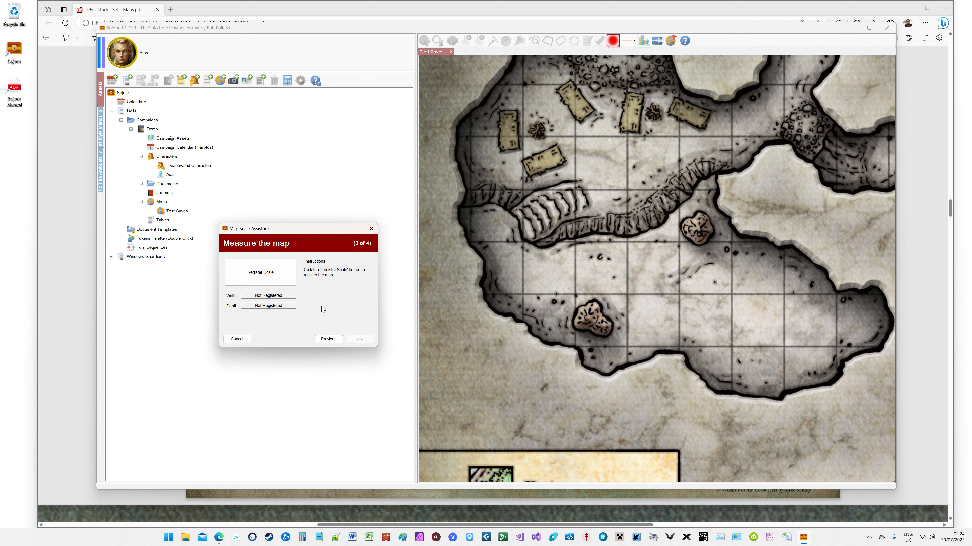
pyautogui.click(269, 278)
pyautogui.click(523, 273)
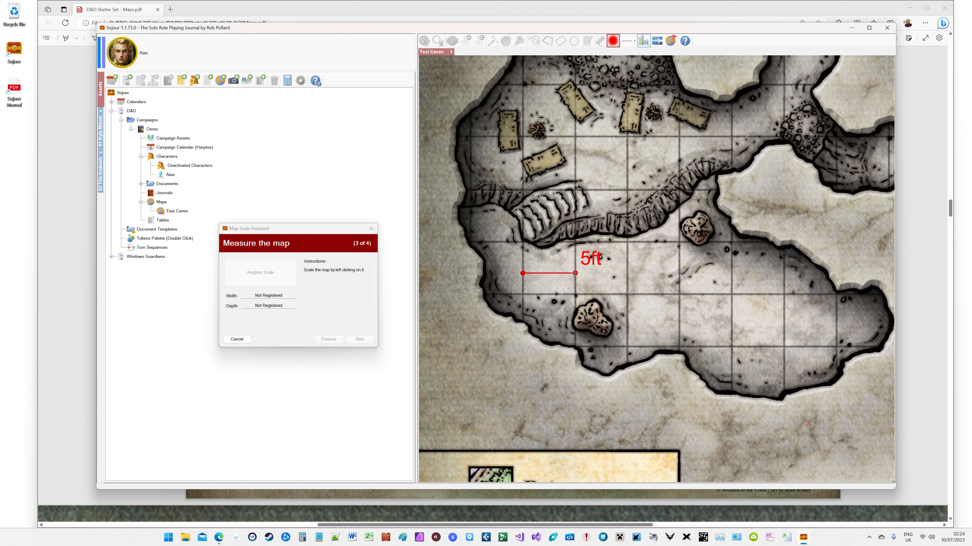
pyautogui.click(574, 273)
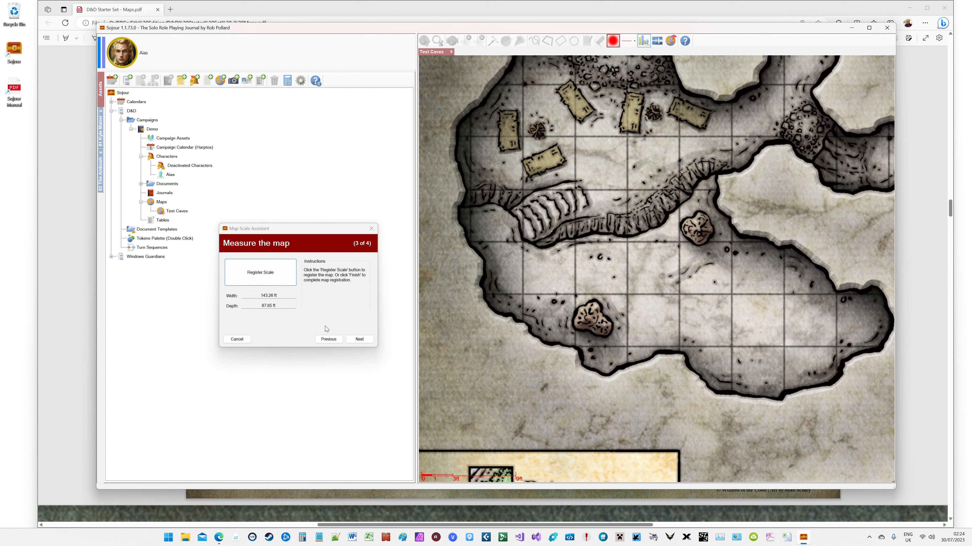
pyautogui.click(360, 339)
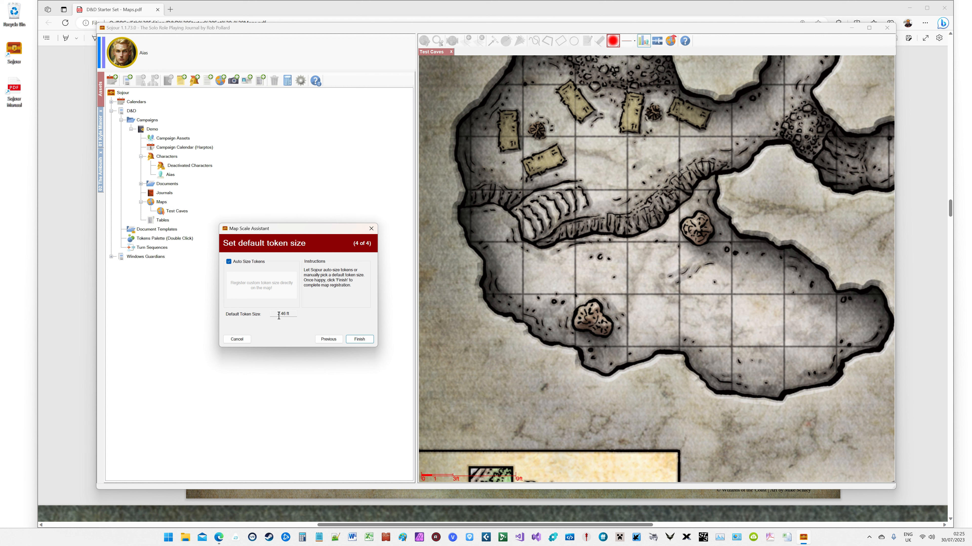
pyautogui.click(358, 339)
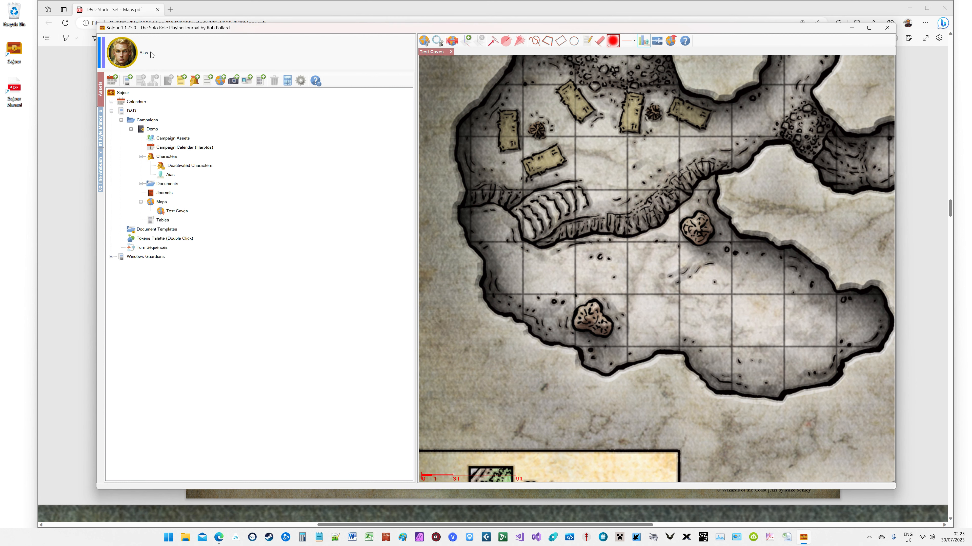
# Place the character's portrait token in the western cave's lower chamber and move it slightly east in the 3D map view.
pyautogui.moveTo(122, 54); pyautogui.dragTo(596, 270)
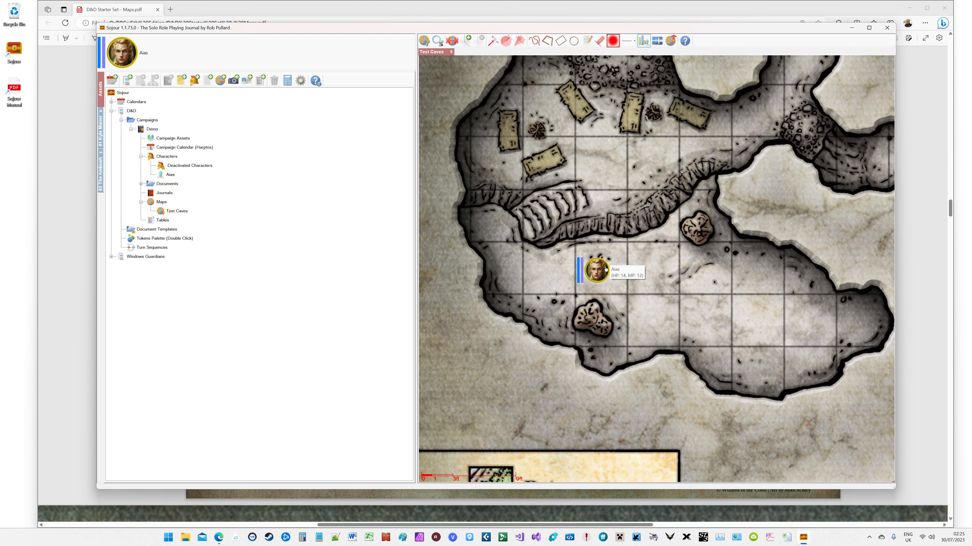
pyautogui.moveTo(596, 270); pyautogui.dragTo(651, 268)
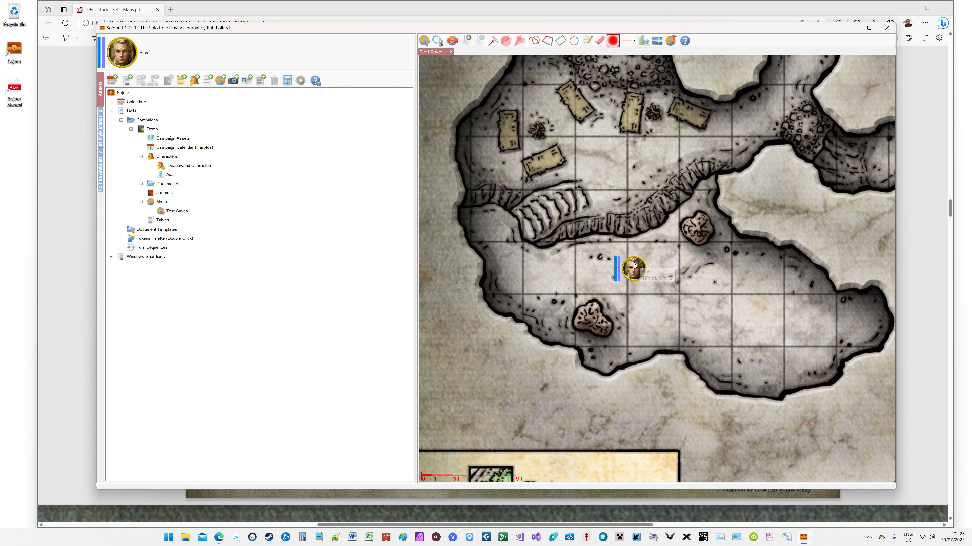
pyautogui.click(670, 40)
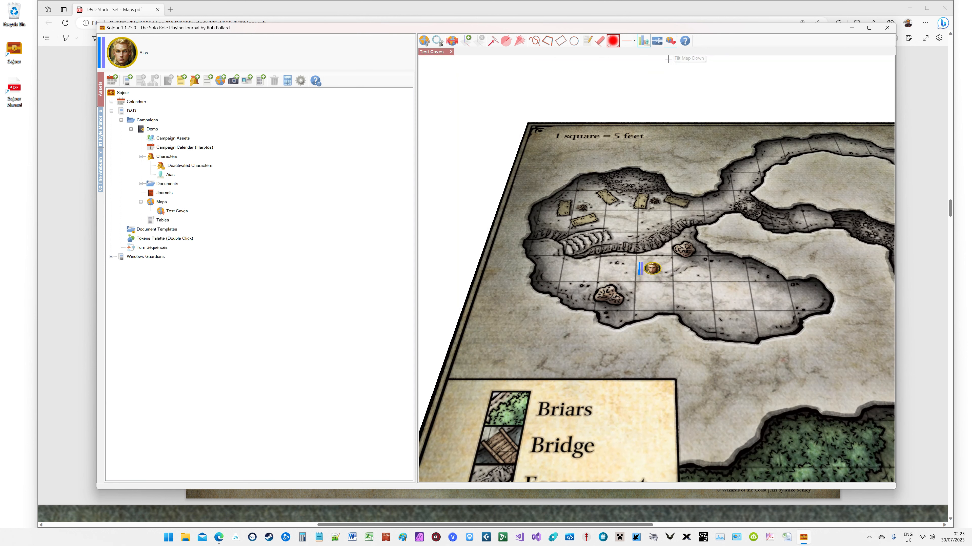
pyautogui.moveTo(652, 272); pyautogui.dragTo(685, 270)
pyautogui.scroll(3, 590, 291)
pyautogui.scroll(4, 589, 292)
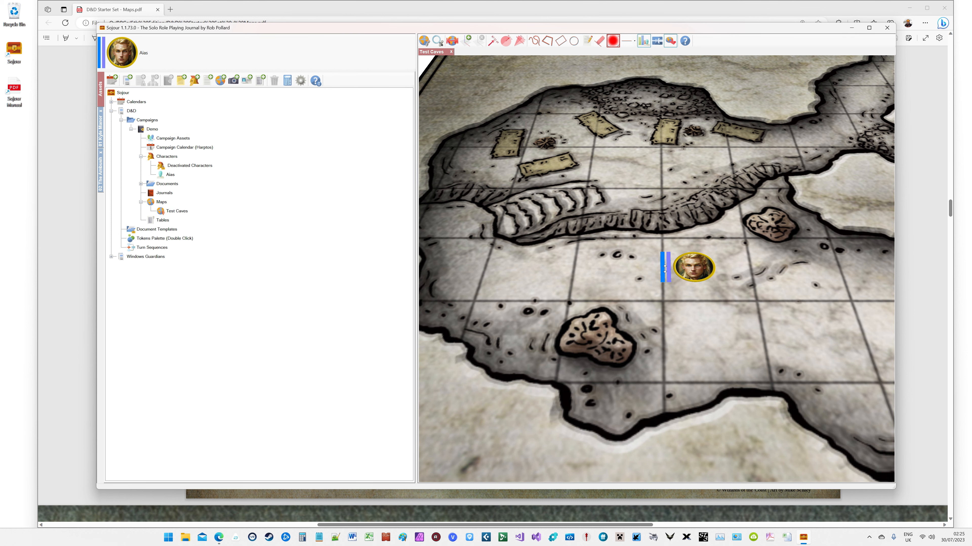
pyautogui.moveTo(689, 268)
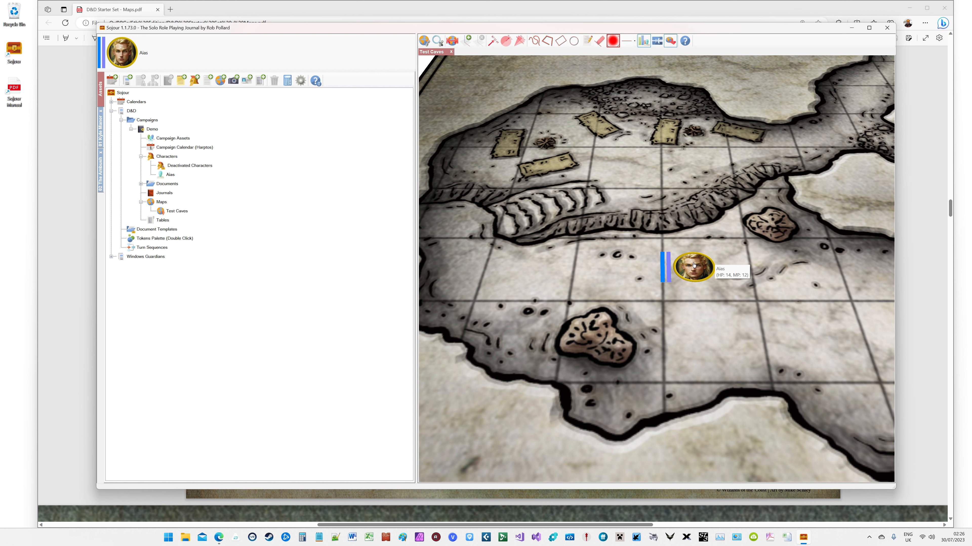
pyautogui.moveTo(693, 269); pyautogui.dragTo(700, 270)
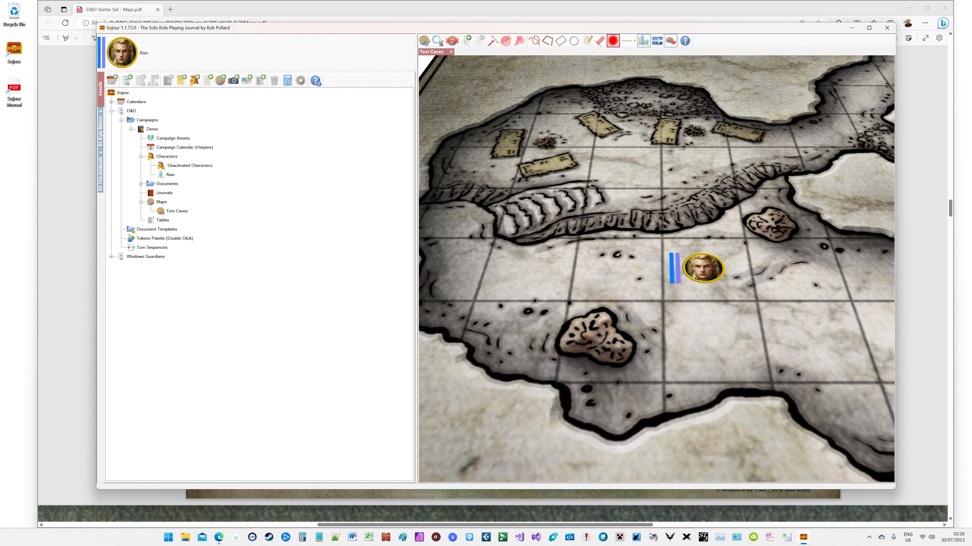
# Reopen the map scale assistant, turn off Auto Size Tokens and start registering a custom token size directly on the map.
pyautogui.click(452, 41)
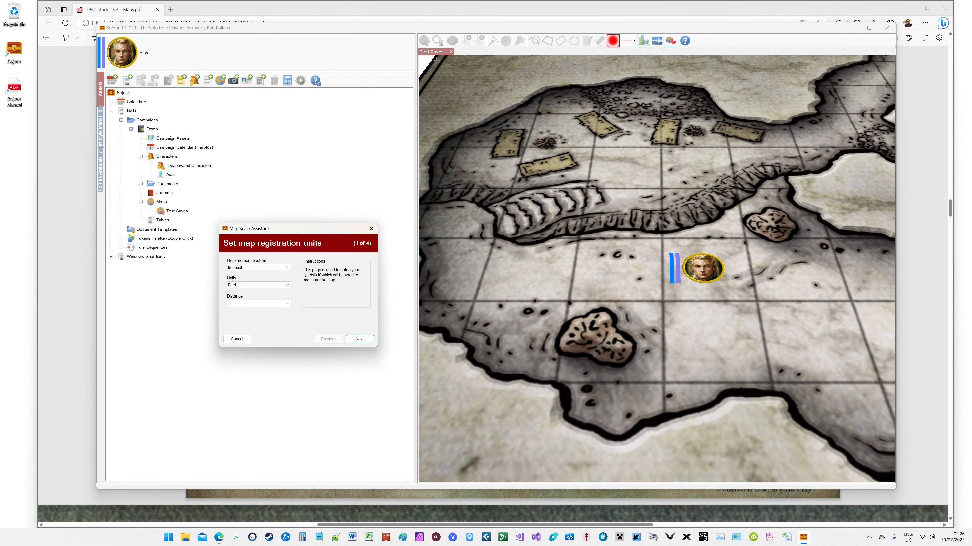
pyautogui.click(361, 341)
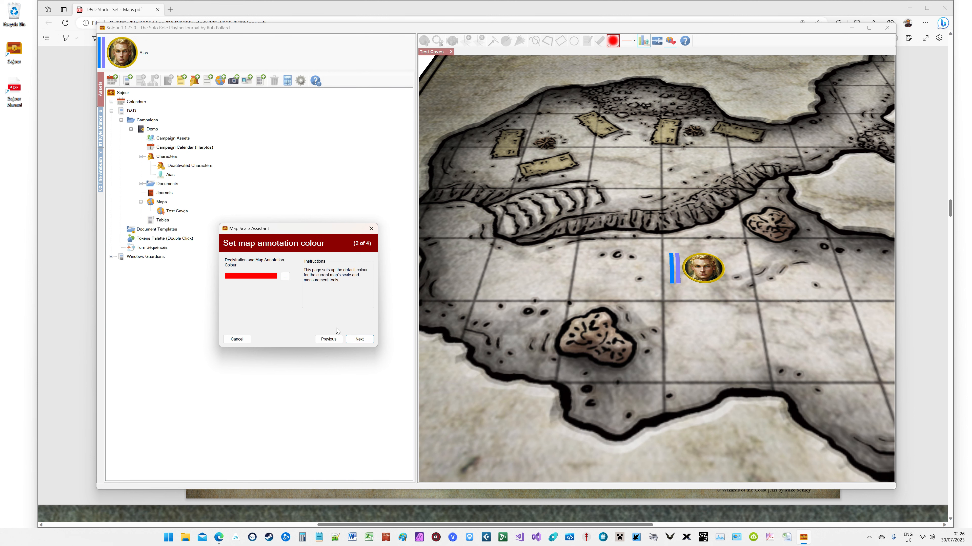
pyautogui.click(355, 341)
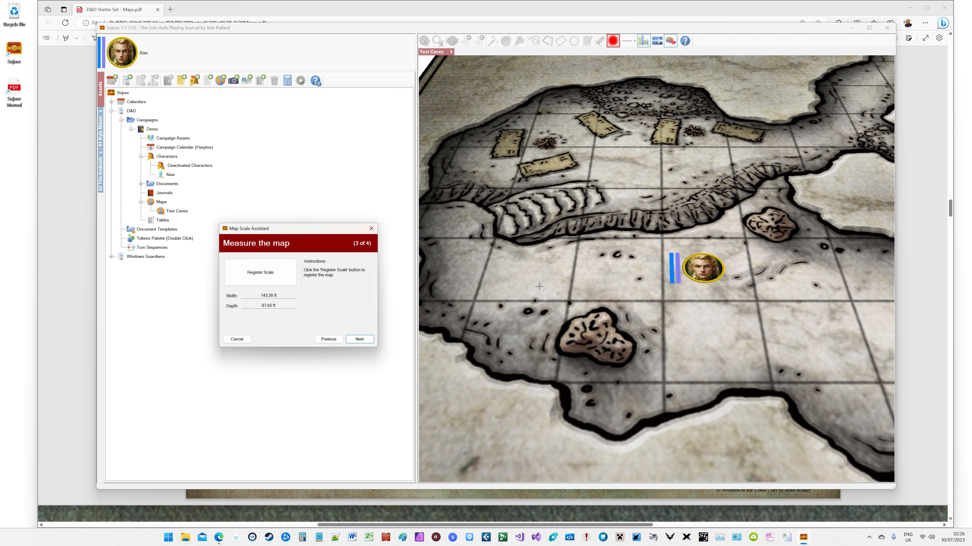
pyautogui.click(360, 342)
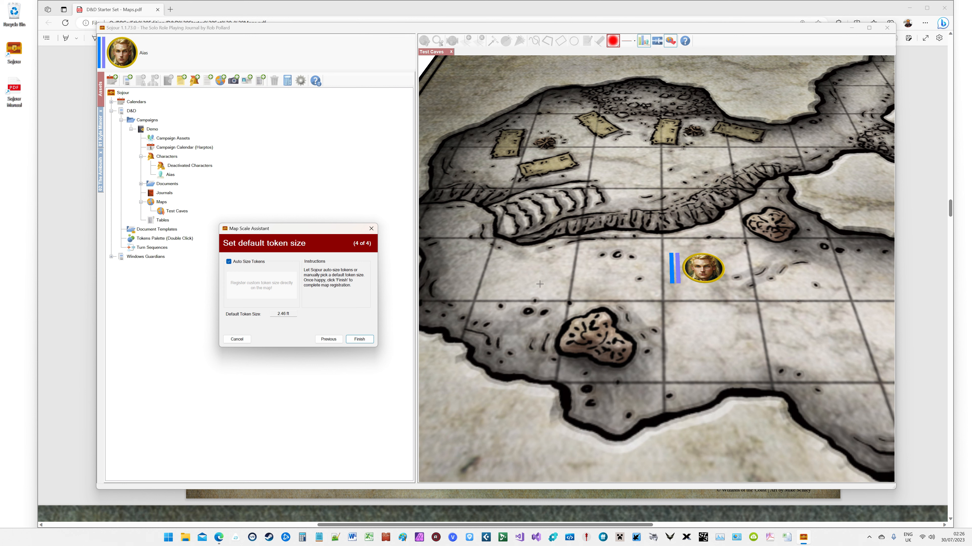
pyautogui.click(228, 262)
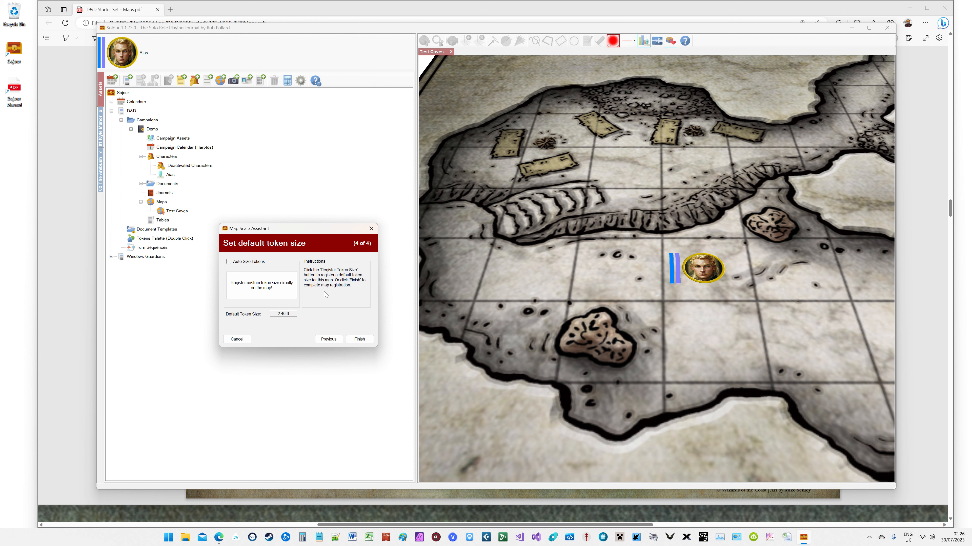
pyautogui.click(278, 294)
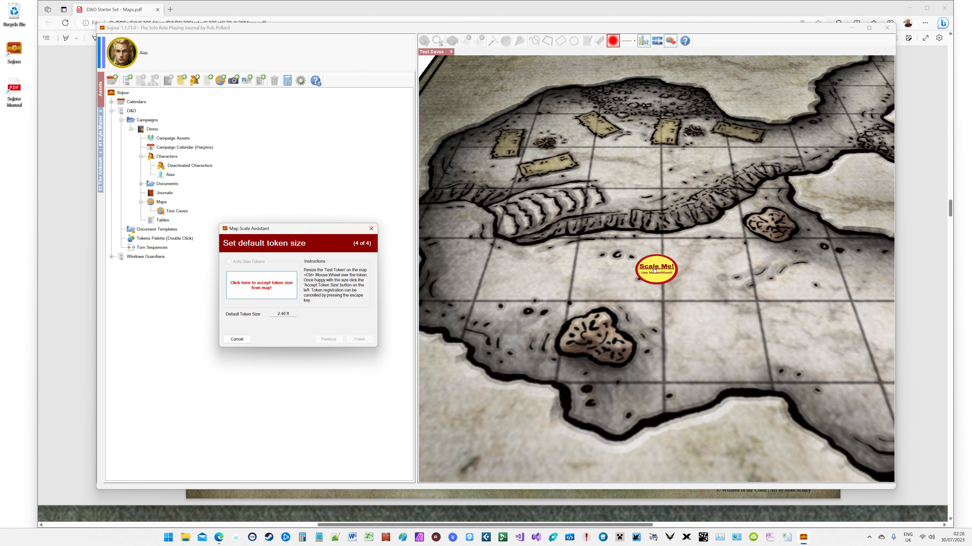
# Scale the test token to about 5.17 ft to fill one grid square, accept that size and finish the scale assistant.
pyautogui.scroll(4, 650, 272)
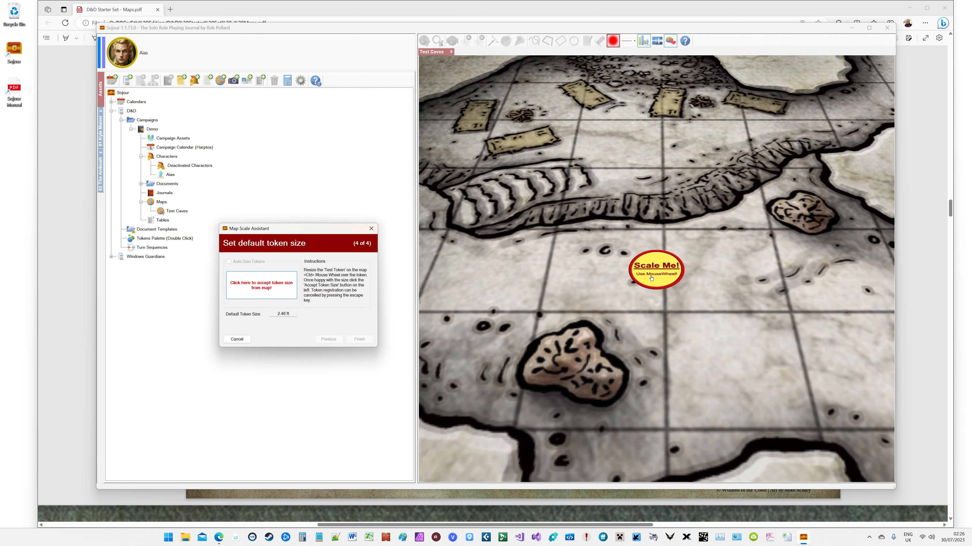
pyautogui.scroll(-4, 654, 290)
pyautogui.moveTo(655, 274); pyautogui.dragTo(599, 275)
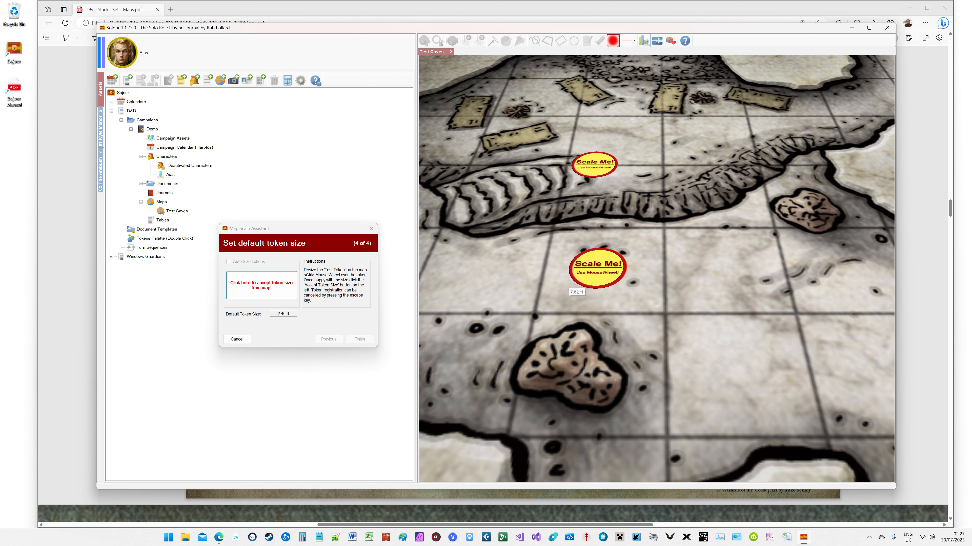
pyautogui.keyDown('ctrl'); pyautogui.scroll(1, 588, 274); pyautogui.keyUp('ctrl')
pyautogui.keyDown('ctrl'); pyautogui.scroll(6, 588, 274); pyautogui.keyUp('ctrl')
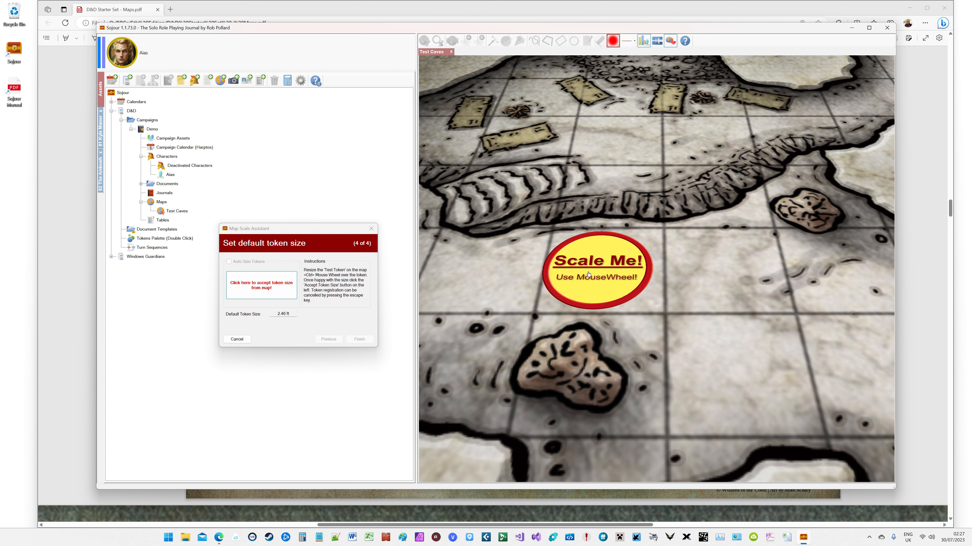
pyautogui.moveTo(588, 274); pyautogui.dragTo(603, 268)
pyautogui.keyDown('ctrl'); pyautogui.scroll(1, 604, 270); pyautogui.keyUp('ctrl')
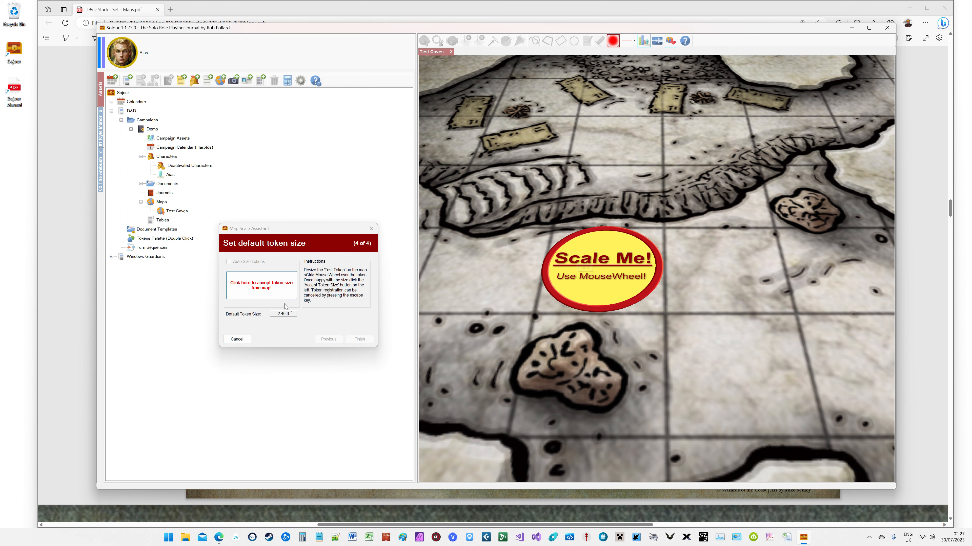
pyautogui.click(247, 288)
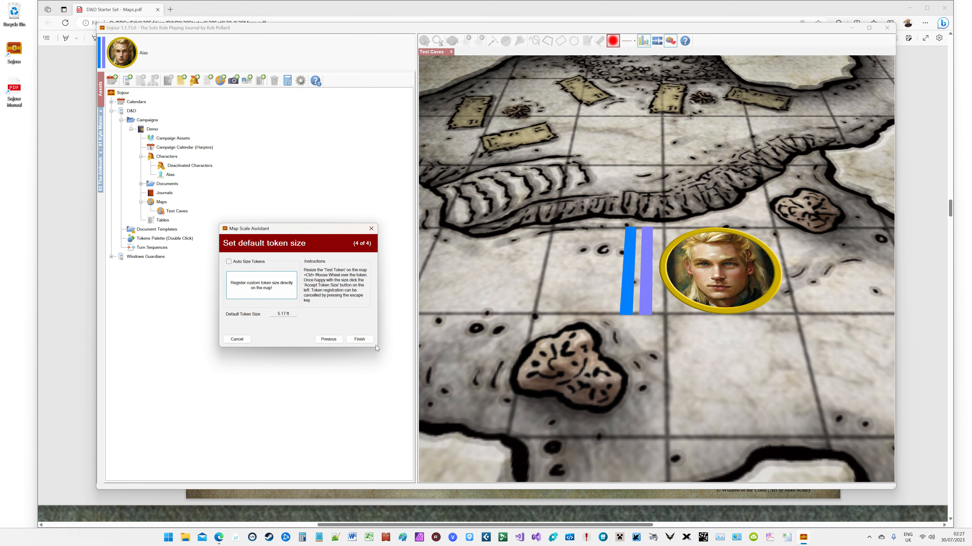
pyautogui.click(368, 341)
# Replace the character's token with a fresh one in the lower chamber above the boulder and switch the map to the flat 2D view.
pyautogui.scroll(-5, 576, 303)
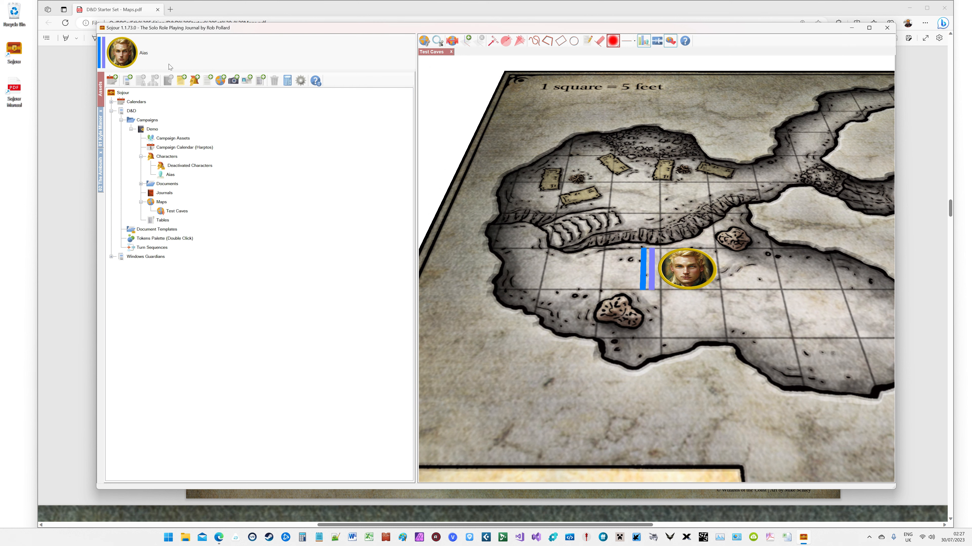
pyautogui.moveTo(131, 60); pyautogui.dragTo(551, 285)
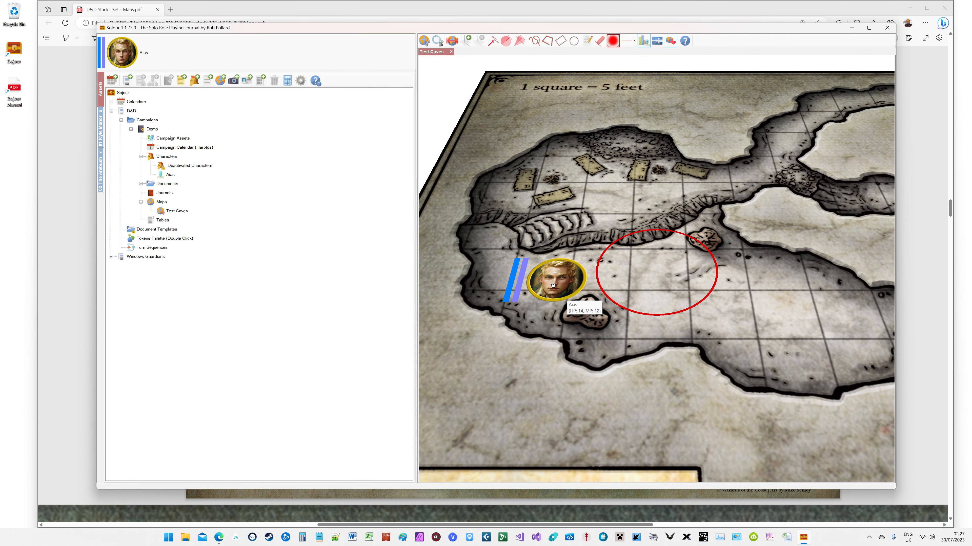
pyautogui.rightClick(552, 285)
pyautogui.click(562, 295)
pyautogui.moveTo(146, 62); pyautogui.dragTo(607, 269)
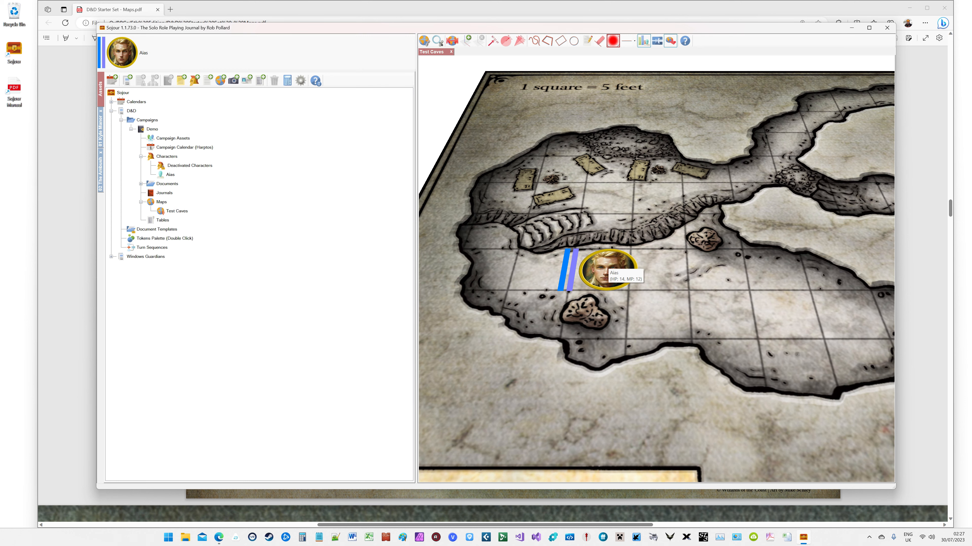
pyautogui.scroll(4, 624, 323)
pyautogui.scroll(-2, 611, 306)
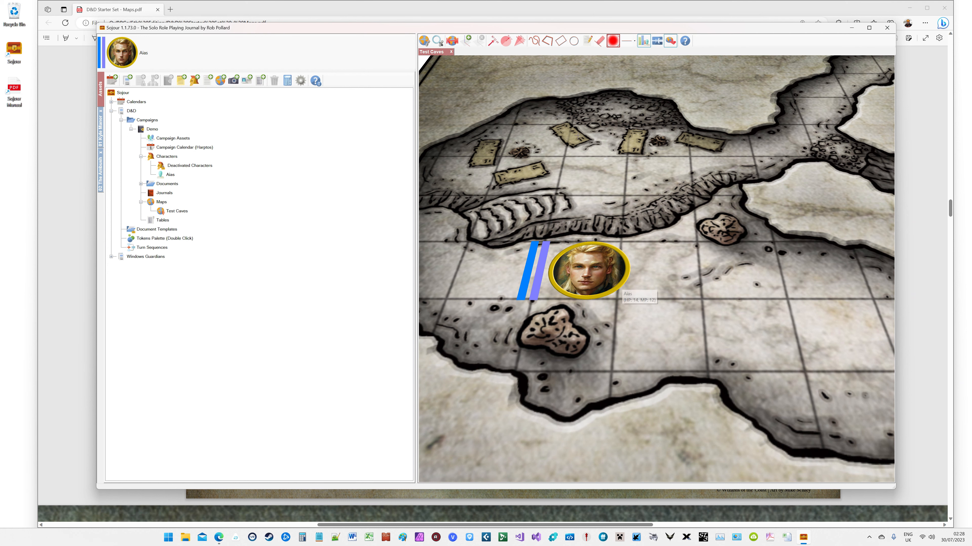
pyautogui.click(672, 44)
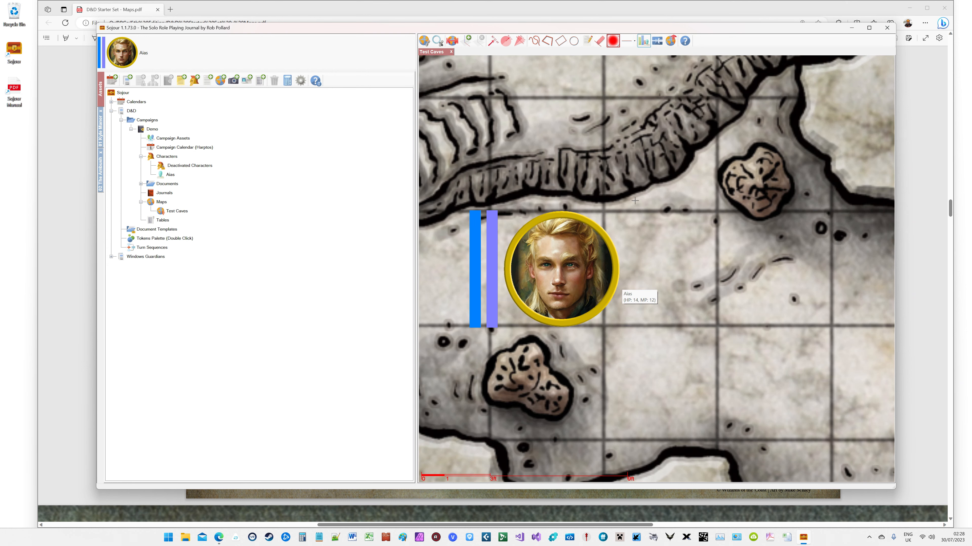
pyautogui.scroll(-4, 667, 245)
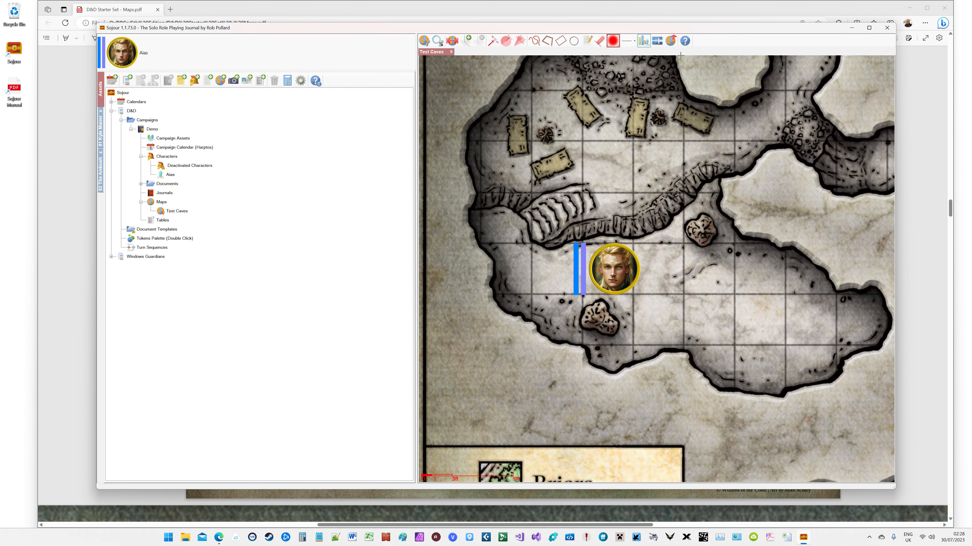
# Consult the map's key reference while slightly enlarging and rotating the character's token and moving it to the upper chamber, and close the reference.
pyautogui.click(684, 41)
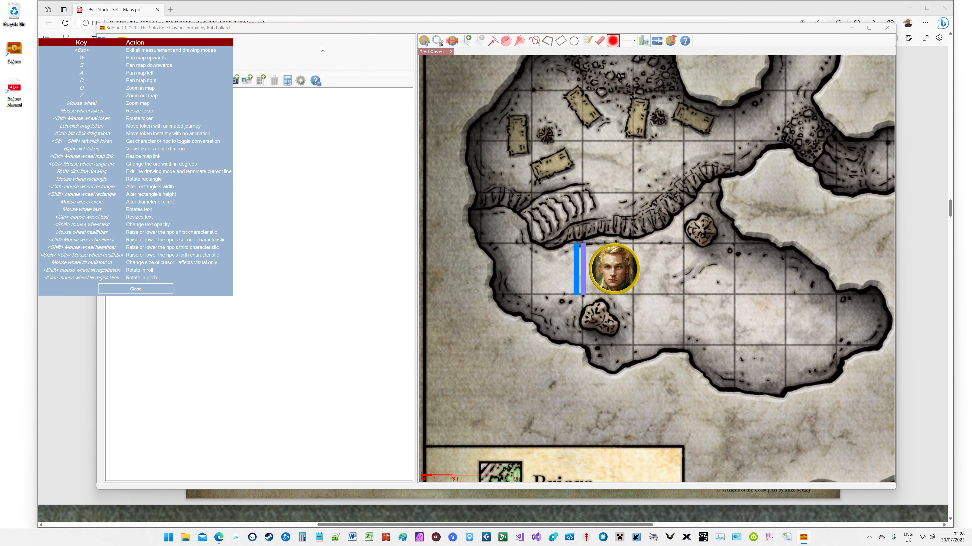
pyautogui.moveTo(184, 41); pyautogui.dragTo(335, 179)
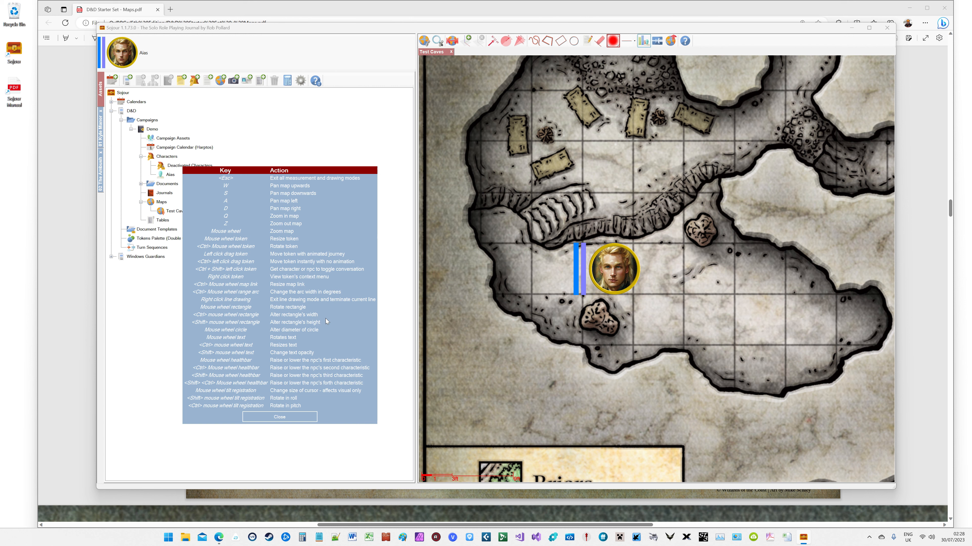
pyautogui.scroll(-5, 615, 269)
pyautogui.scroll(6, 615, 269)
pyautogui.keyDown('ctrl'); pyautogui.scroll(-5, 616, 269); pyautogui.keyUp('ctrl')
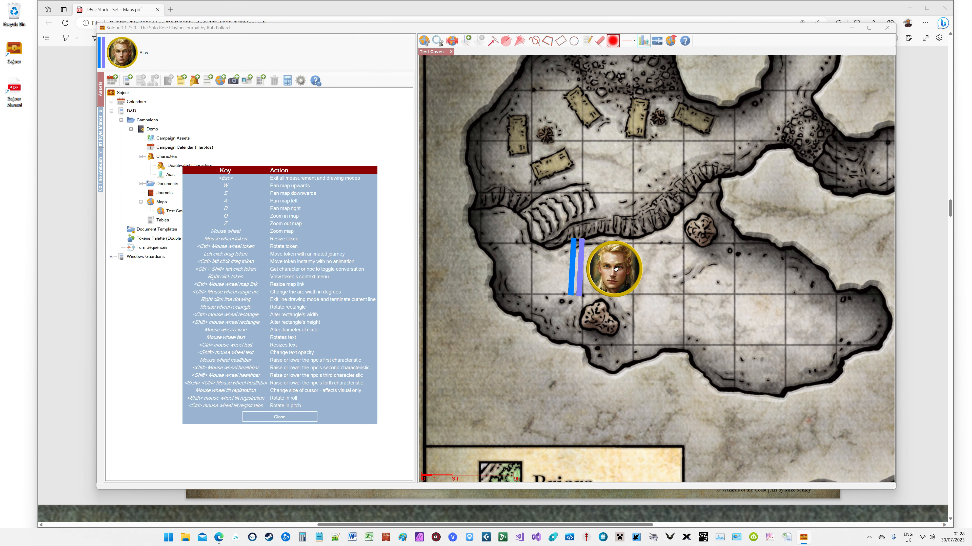
pyautogui.moveTo(615, 269); pyautogui.dragTo(629, 163)
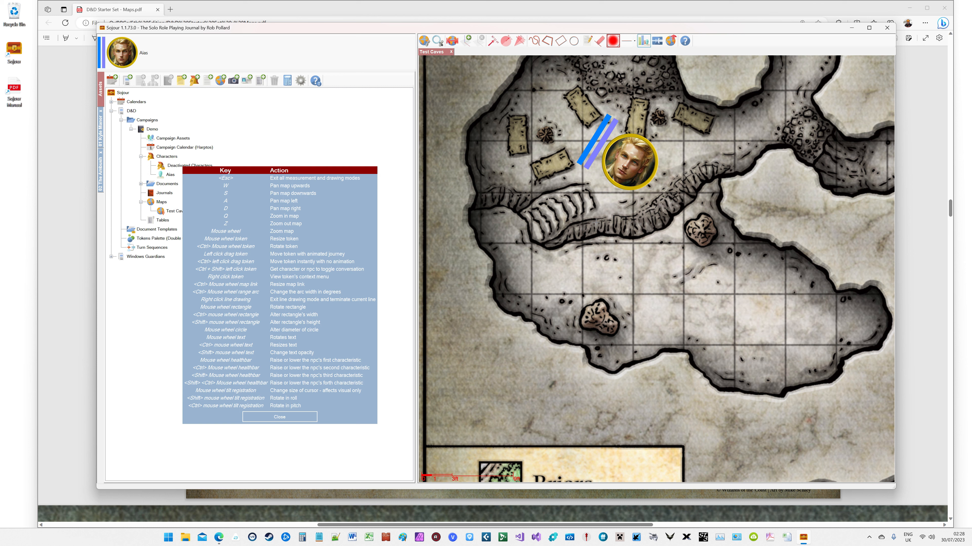
pyautogui.moveTo(638, 156)
pyautogui.click(291, 417)
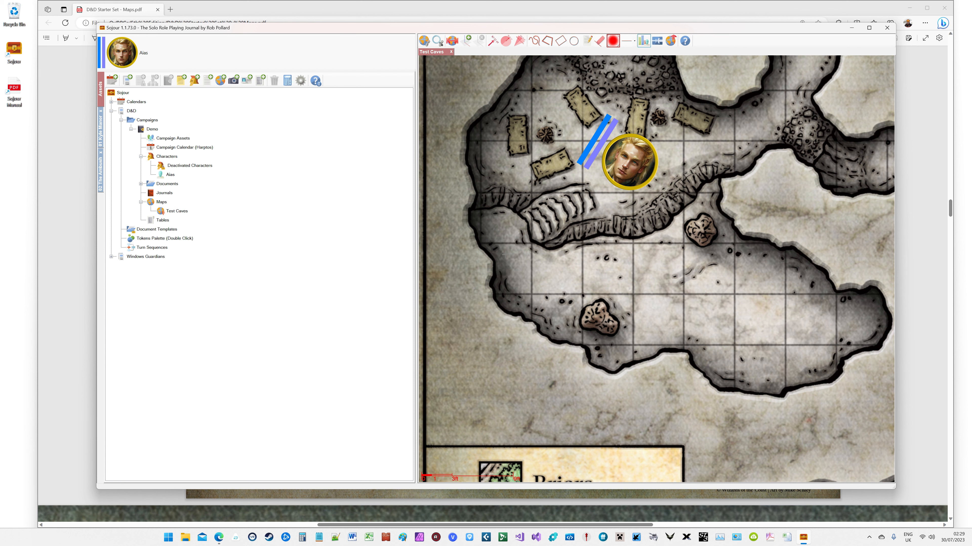
# Move the character's token south from the upper chamber onto the rocky ridge.
pyautogui.moveTo(630, 156); pyautogui.dragTo(637, 224)
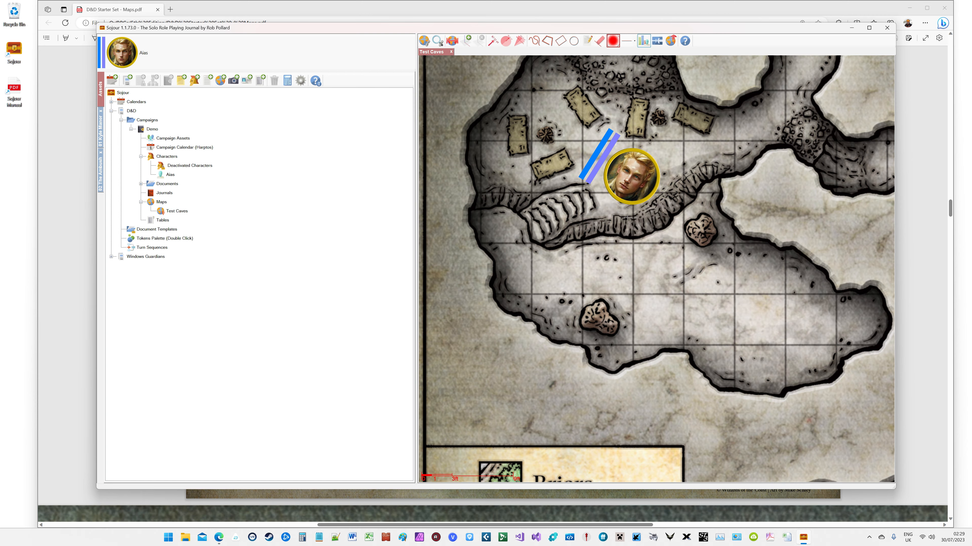
pyautogui.scroll(-2, 647, 237)
pyautogui.scroll(-2, 648, 236)
pyautogui.scroll(5, 644, 239)
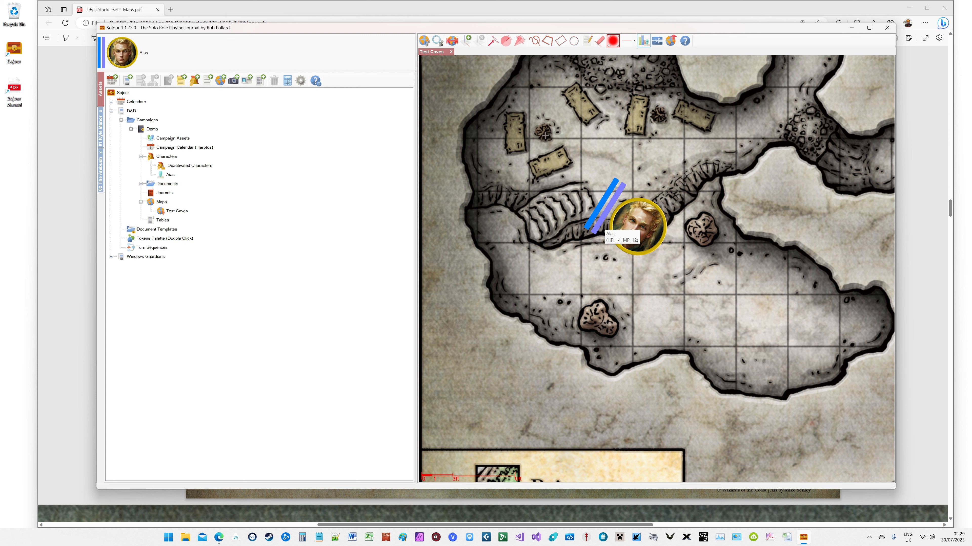
# Reopen the map scale assistant, keep the registered scale, turn on Auto Size Tokens and finish.
pyautogui.click(452, 40)
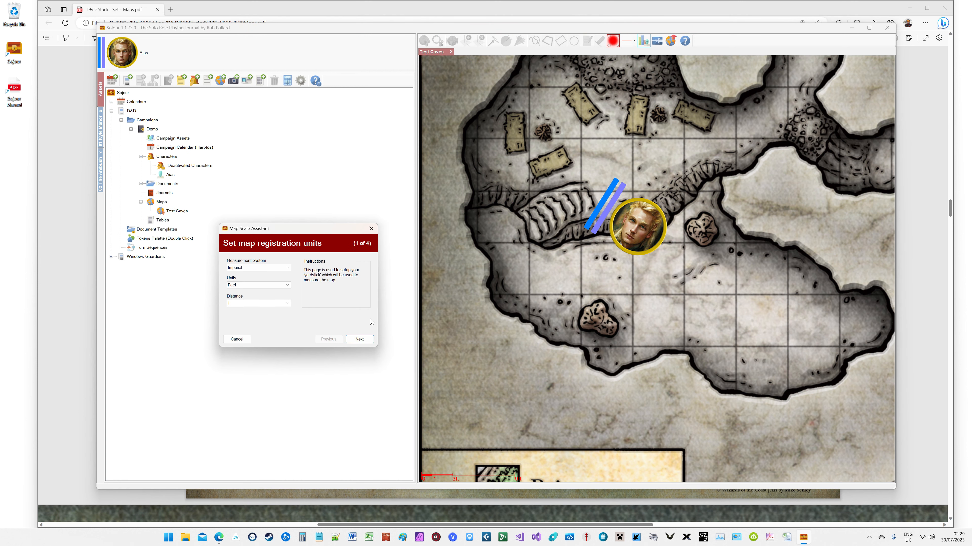
pyautogui.click(363, 340)
pyautogui.click(363, 340)
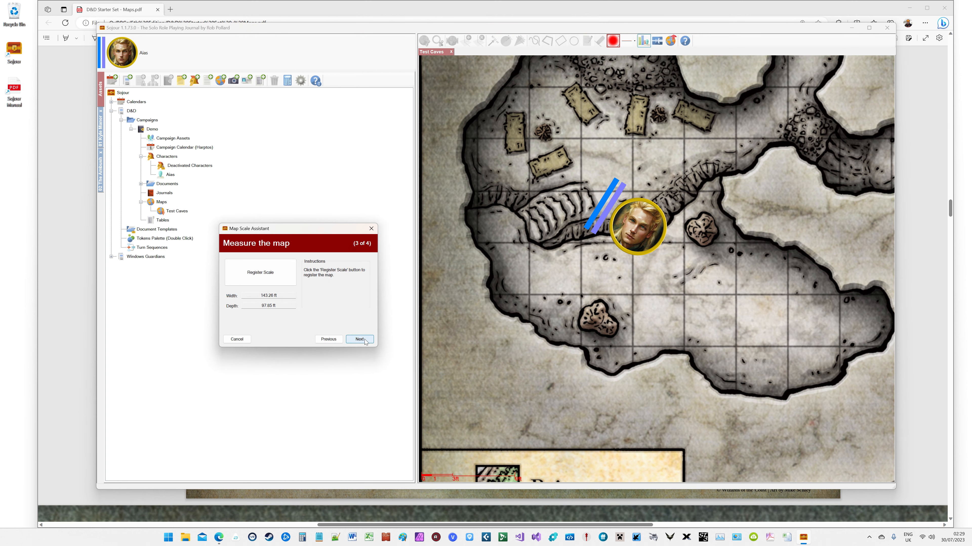
pyautogui.click(364, 340)
pyautogui.click(229, 262)
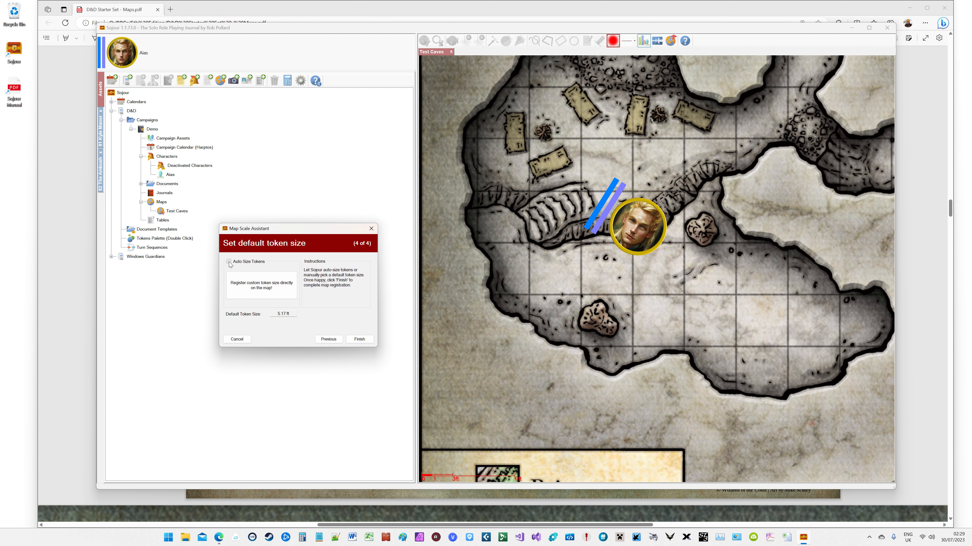
pyautogui.click(359, 339)
# Move the token into the grid square above the boulder and try resizing it larger and smaller, ending at a tiny size.
pyautogui.moveTo(637, 228); pyautogui.dragTo(613, 272)
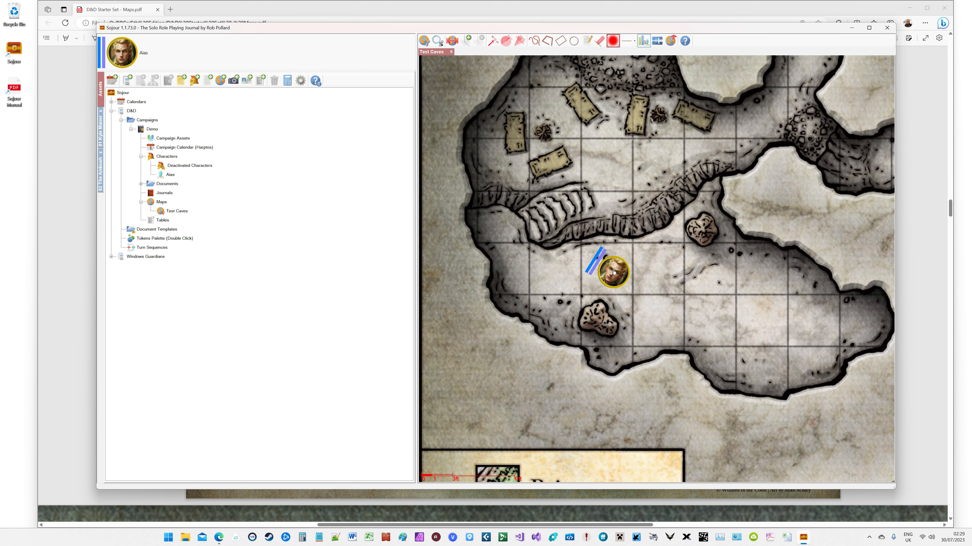
pyautogui.scroll(-2, 614, 272)
pyautogui.scroll(10, 614, 273)
pyautogui.scroll(-8, 614, 273)
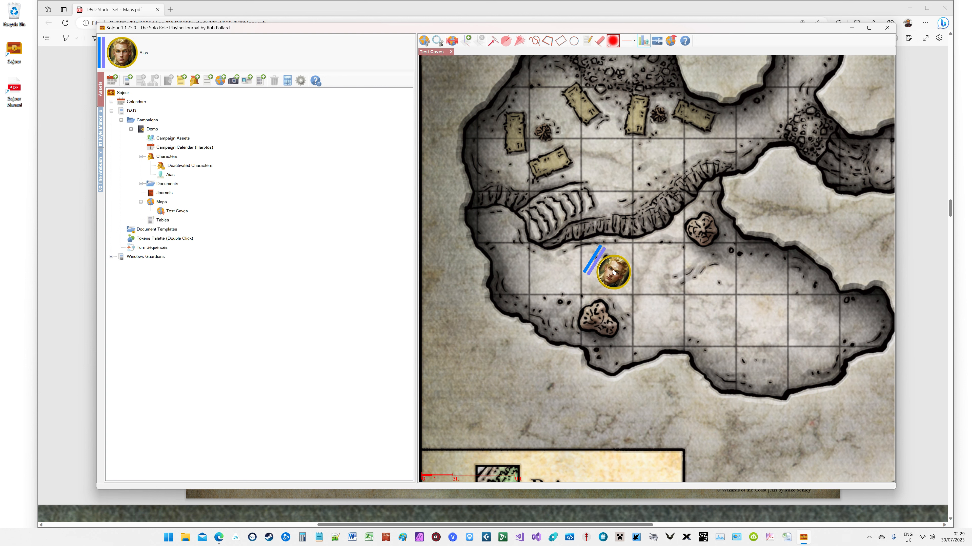
pyautogui.scroll(7, 614, 272)
pyautogui.scroll(2, 614, 273)
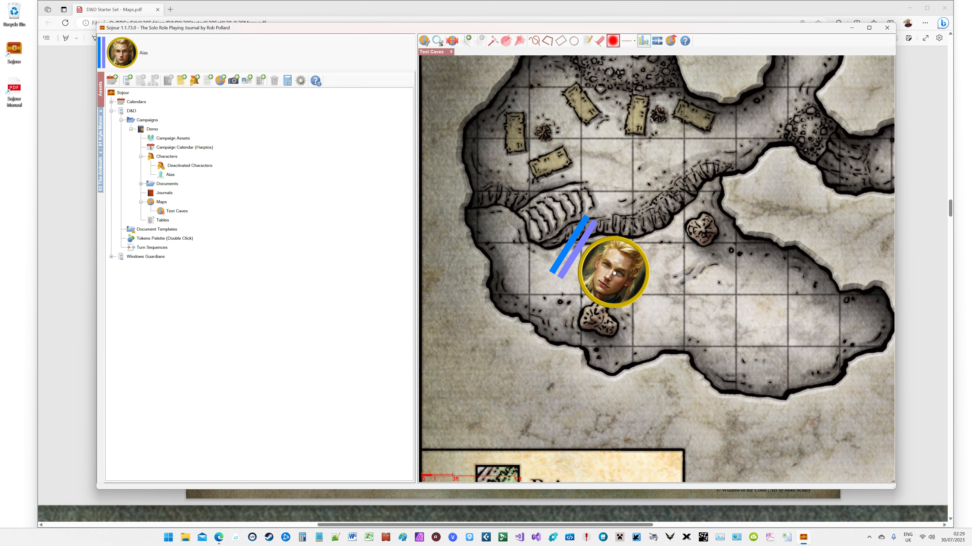
pyautogui.scroll(-18, 614, 273)
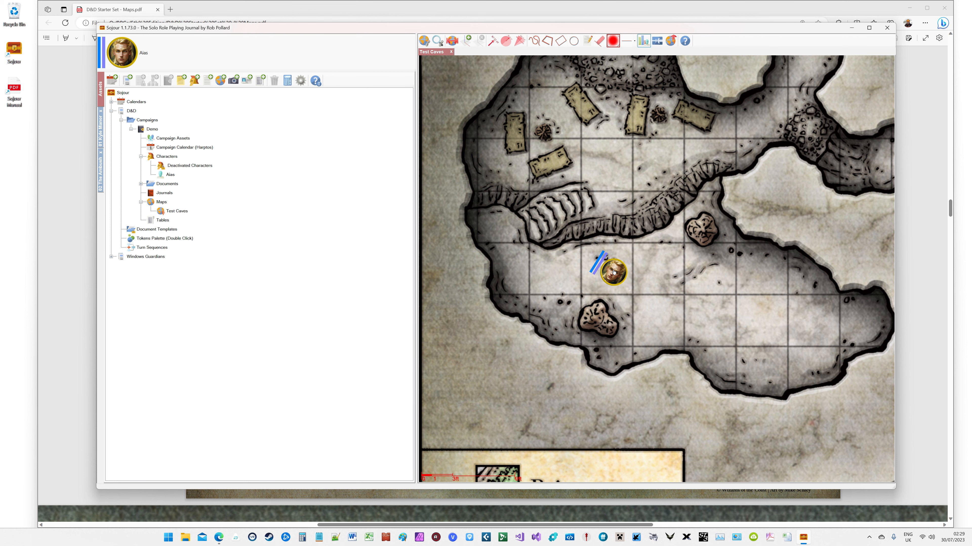
pyautogui.scroll(-2, 613, 272)
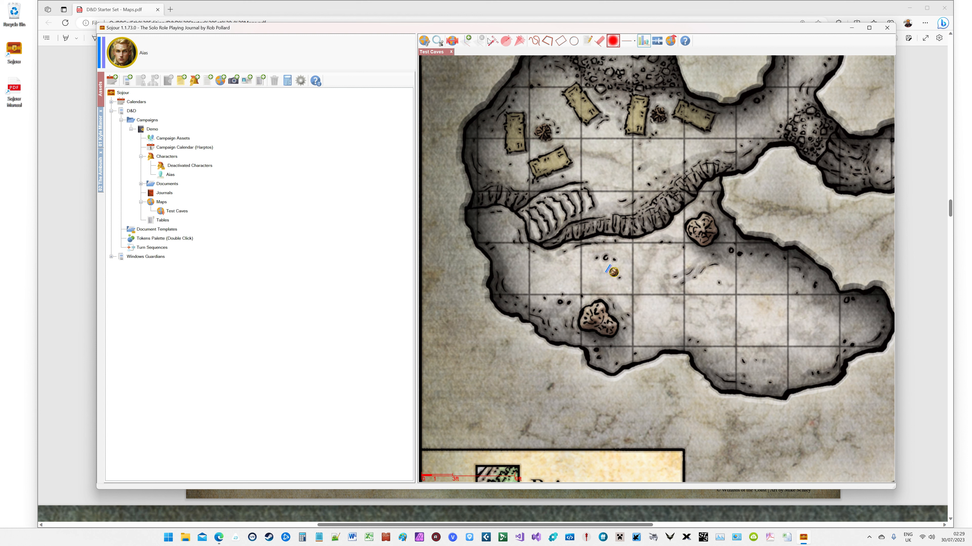
# Reopen the map scale assistant, keep the existing scale and start registering a custom token size directly on the map.
pyautogui.click(452, 40)
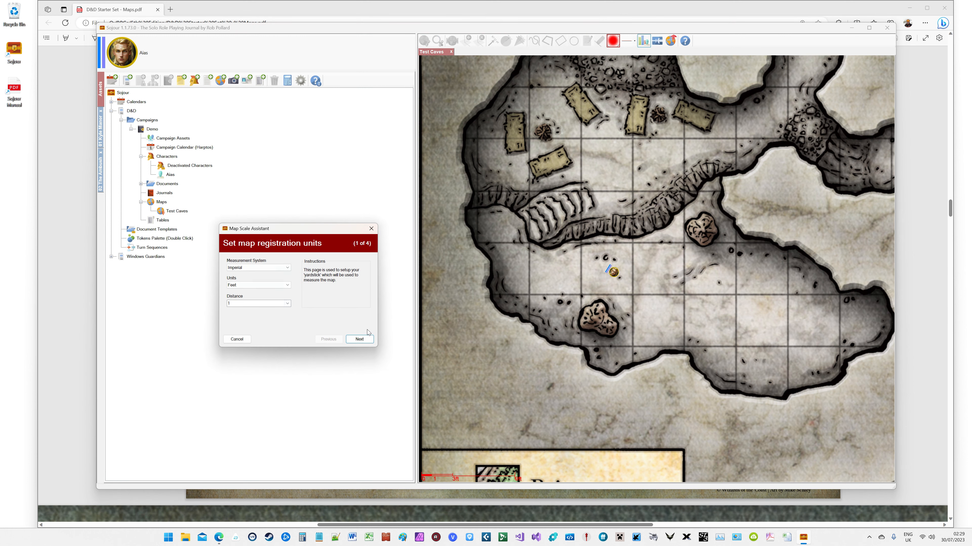
pyautogui.click(358, 340)
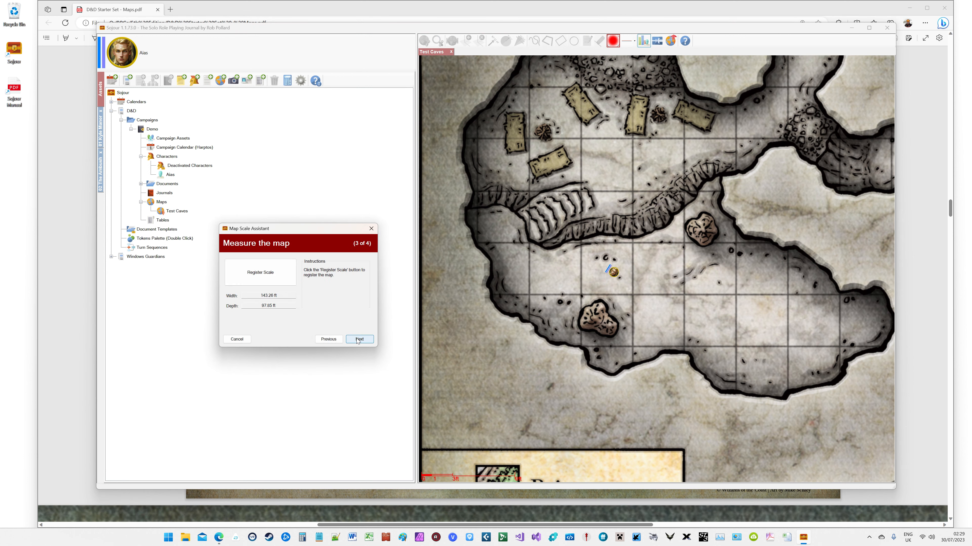
pyautogui.click(359, 339)
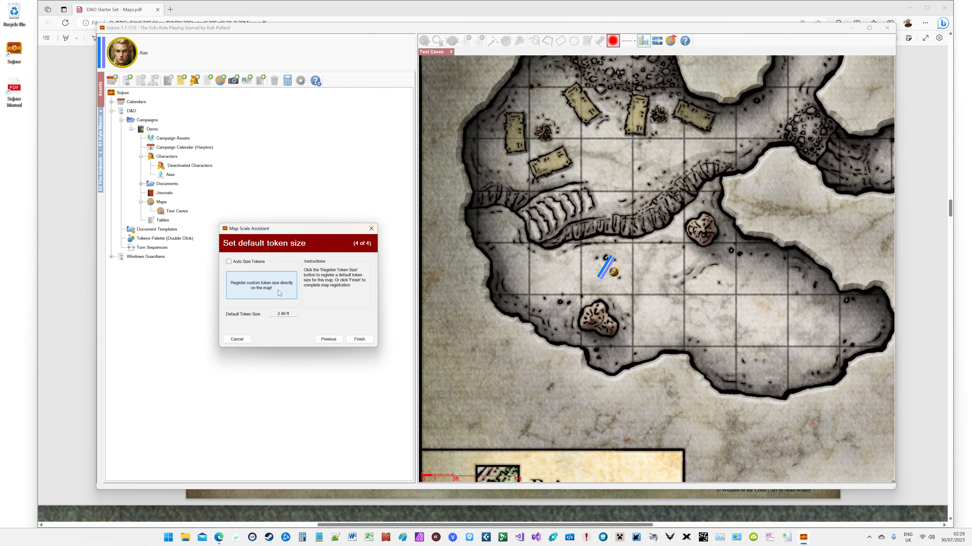
pyautogui.click(278, 291)
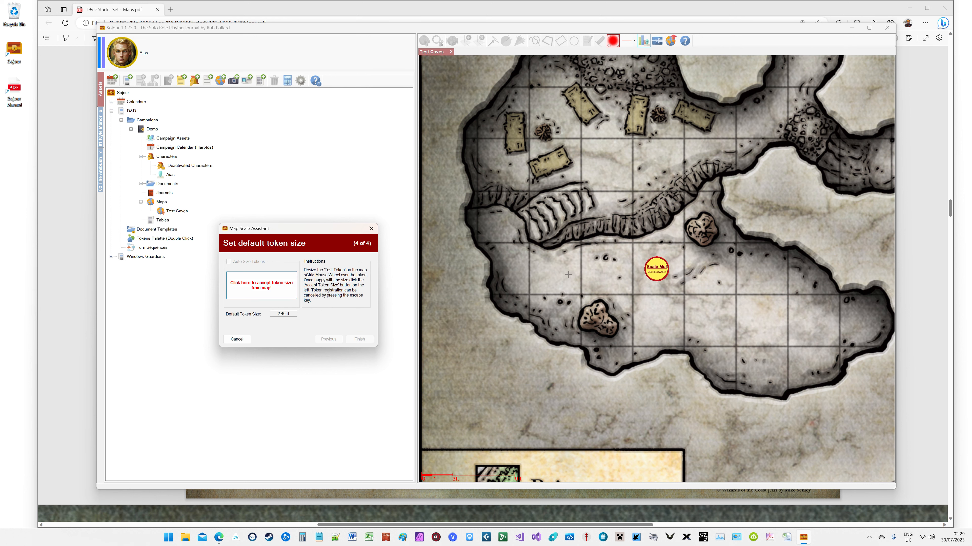
# Scale the test token to about 4.92 ft, just inside one grid square, accept that size and finish the assistant.
pyautogui.scroll(8, 657, 270)
pyautogui.scroll(2, 659, 271)
pyautogui.scroll(2, 659, 271)
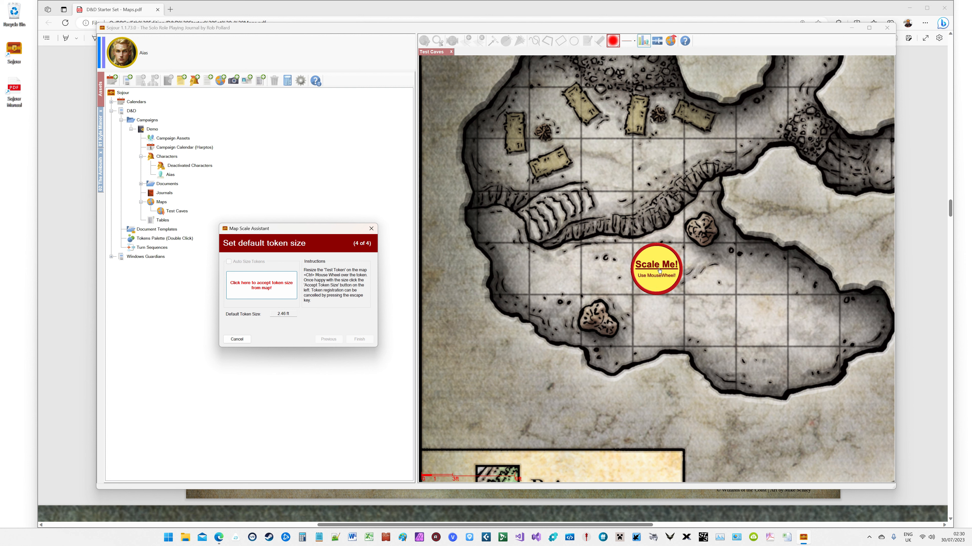
pyautogui.scroll(-2, 660, 271)
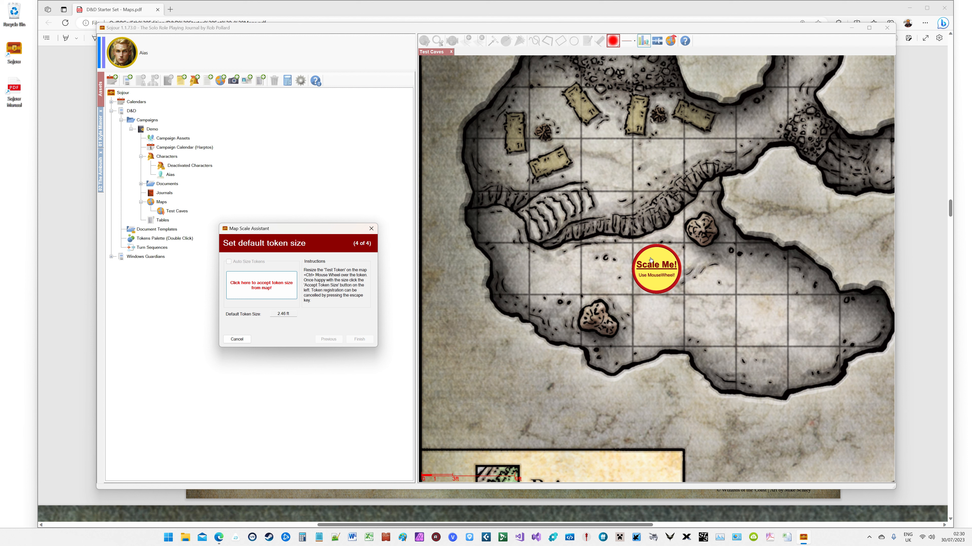
pyautogui.click(279, 291)
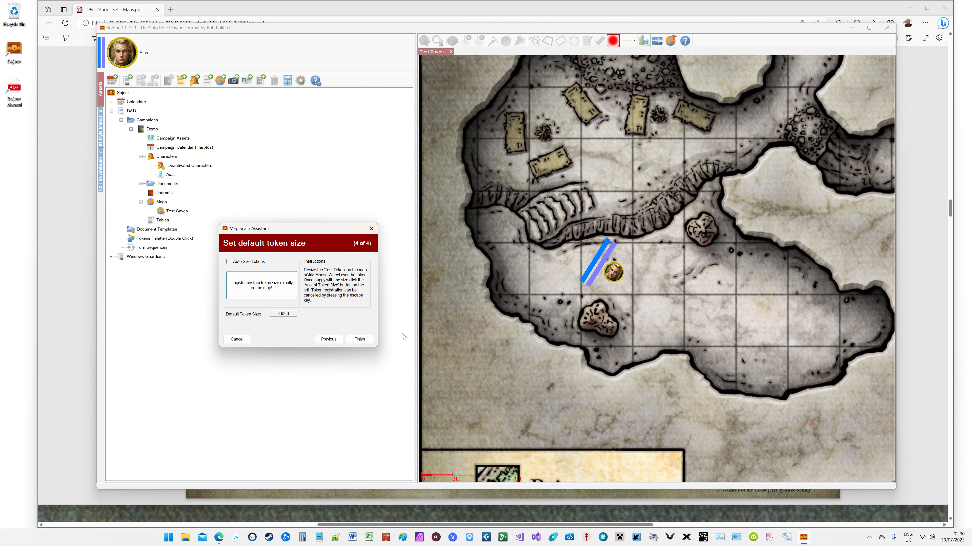
pyautogui.click(360, 340)
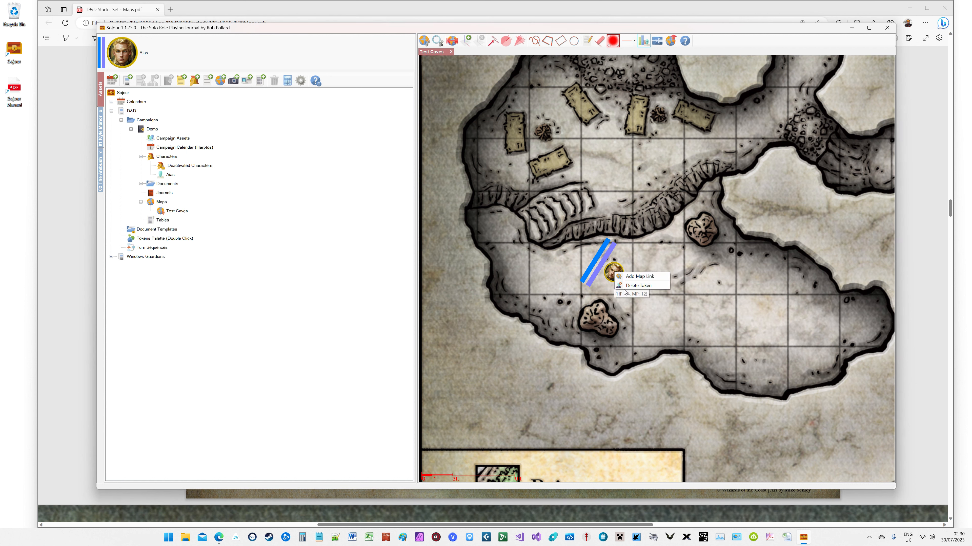
# Delete the tiny character token and place a new one in the grid square above the boulder.
pyautogui.rightClick(611, 271)
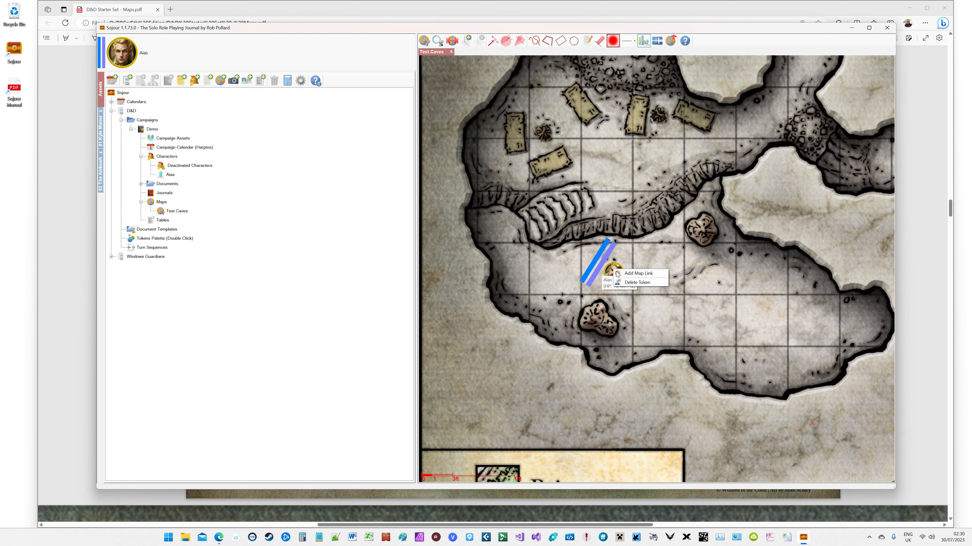
pyautogui.click(621, 283)
pyautogui.moveTo(126, 57); pyautogui.dragTo(607, 271)
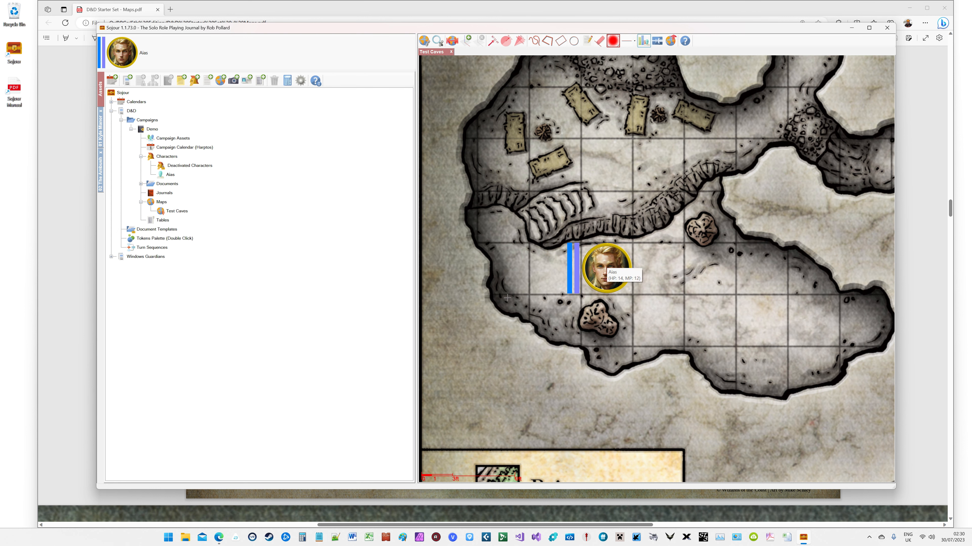
pyautogui.scroll(-2, 506, 297)
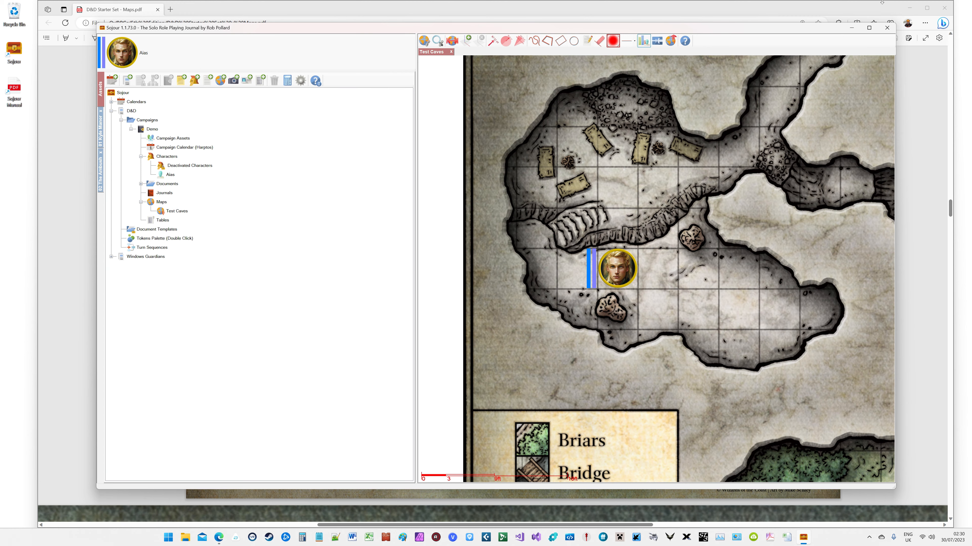
# Minimise the browser window behind the application and open the 01 Kyle Manor journal beside the map.
pyautogui.click(909, 8)
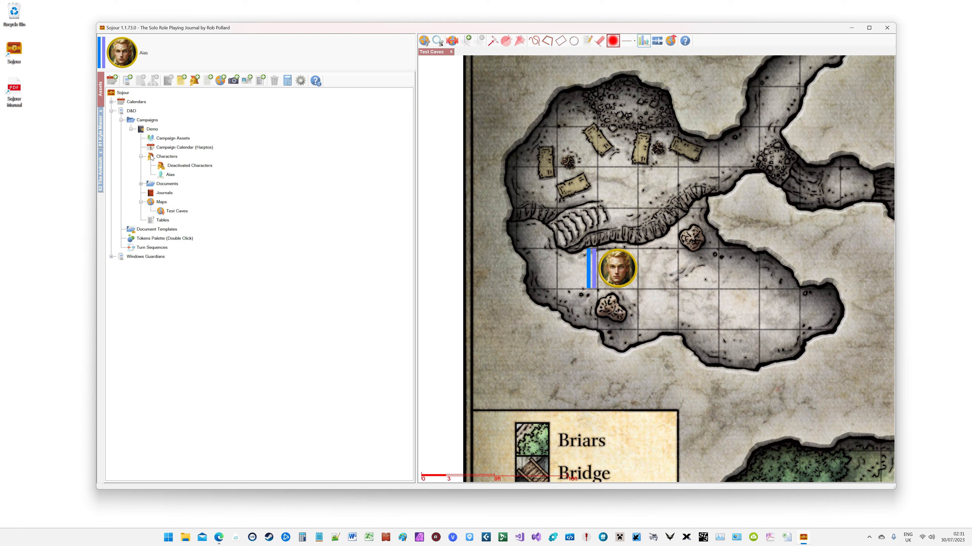
pyautogui.click(101, 132)
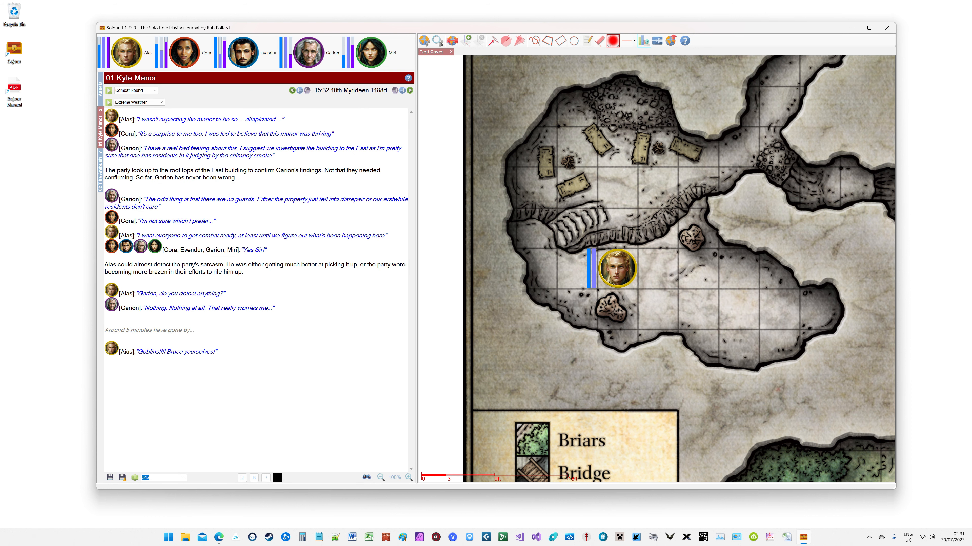